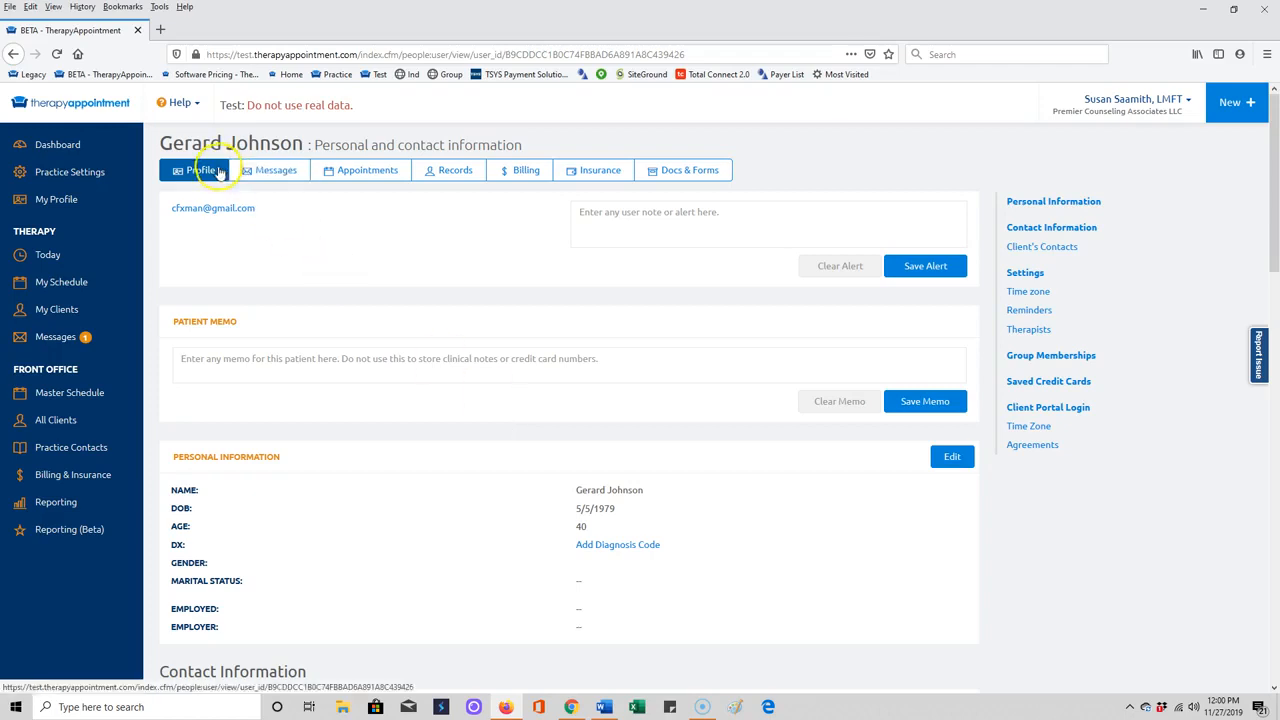
Mark the client as Male, Married and Employed in Personal Information and save the profile.
{"action": "scroll", "coordinate": [897, 428], "scroll_direction": "down", "scroll_amount": 1}
{"action": "left_click", "coordinate": [948, 390]}
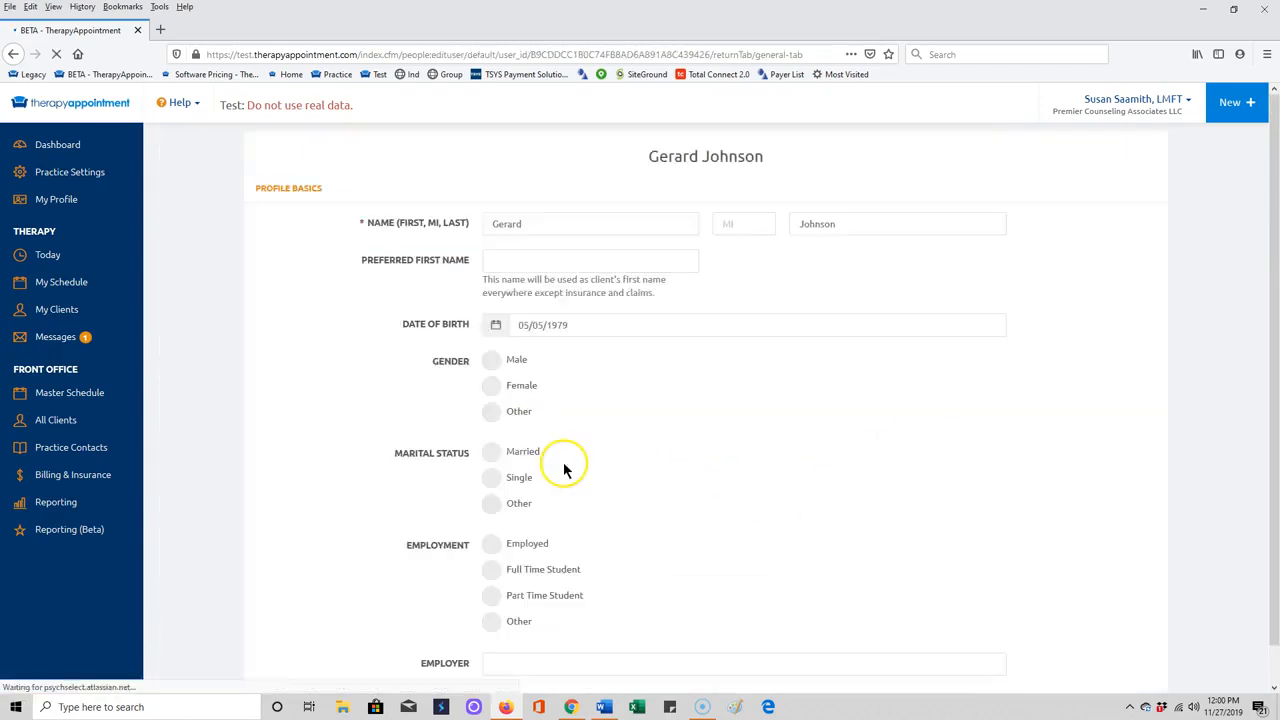
{"action": "left_click", "coordinate": [491, 362]}
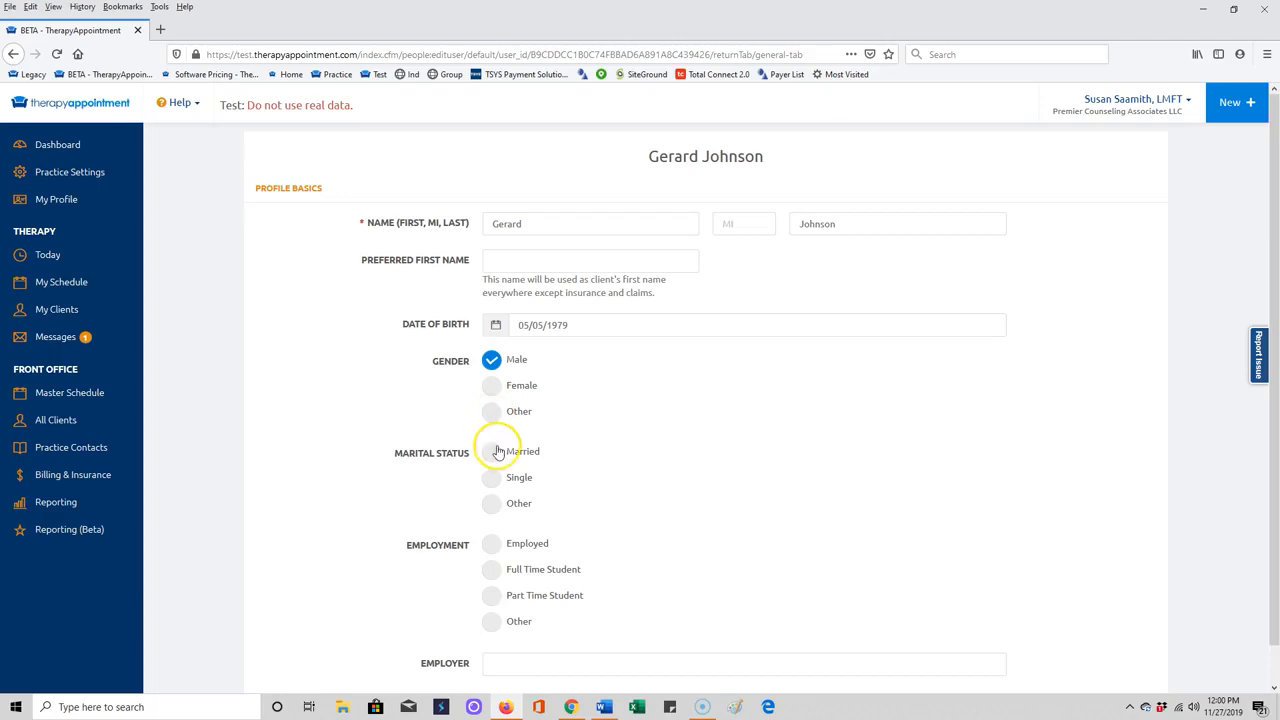
{"action": "left_click", "coordinate": [491, 451]}
{"action": "left_click", "coordinate": [492, 546]}
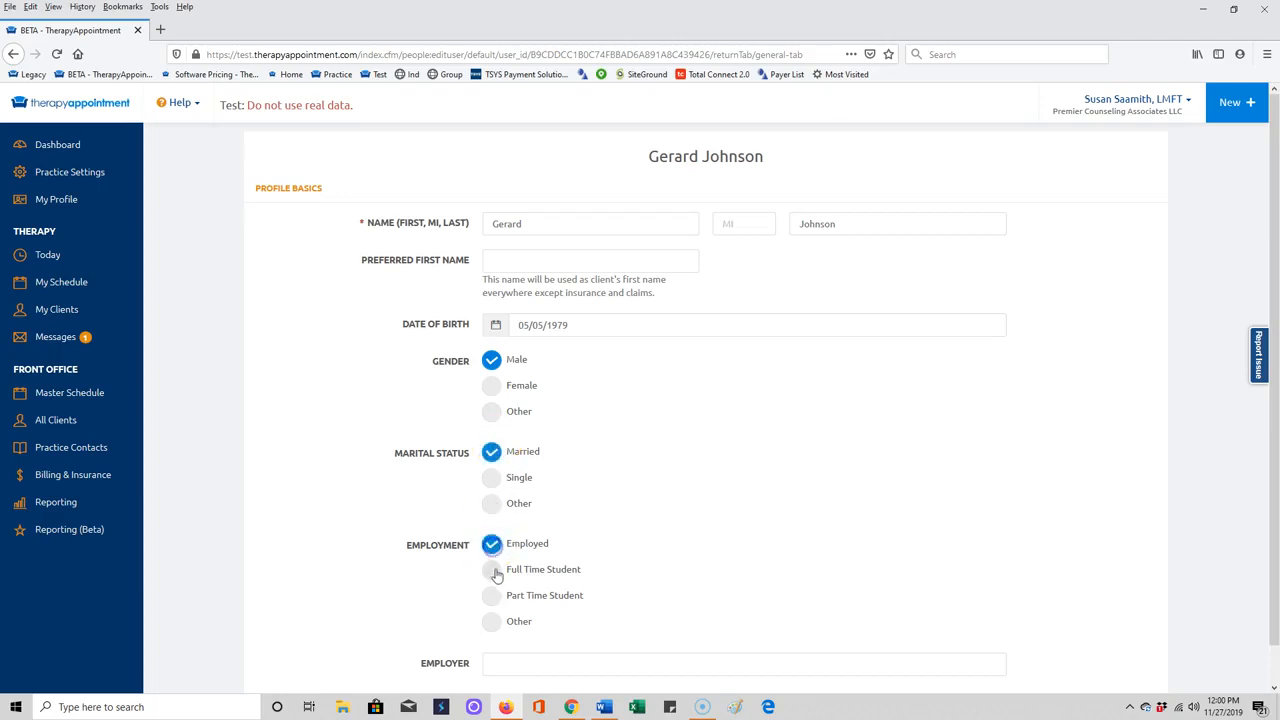
{"action": "scroll", "coordinate": [500, 600], "scroll_direction": "down", "scroll_amount": 1}
{"action": "left_click", "coordinate": [509, 627]}
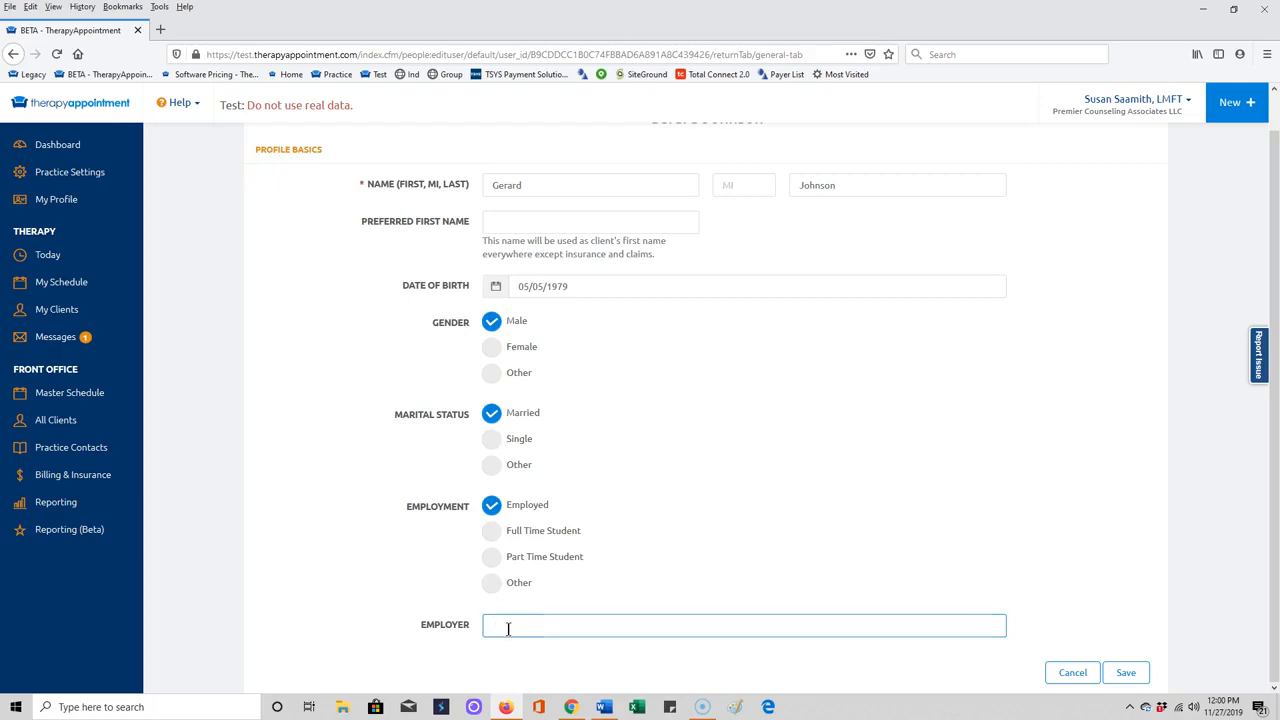
{"action": "left_click", "coordinate": [1127, 673]}
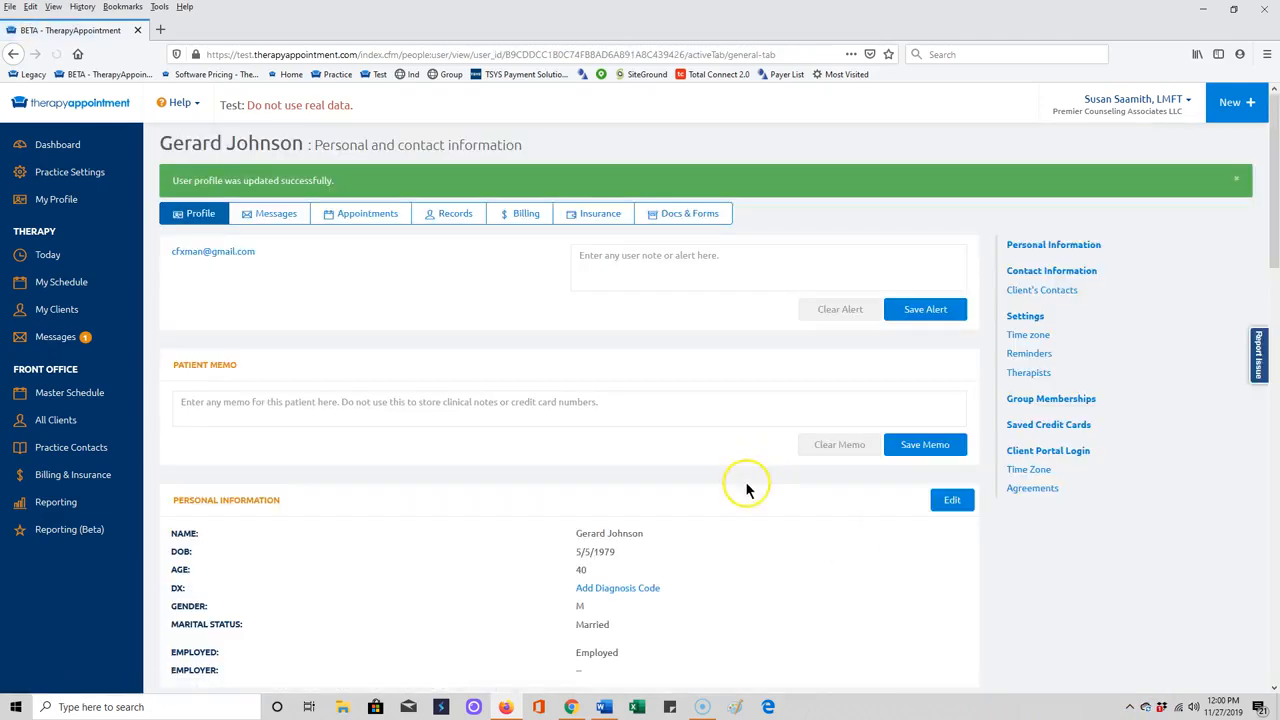
Start a new address for the client and enter the street address.
{"action": "scroll", "coordinate": [728, 520], "scroll_direction": "down", "scroll_amount": 3}
{"action": "scroll", "coordinate": [725, 520], "scroll_direction": "down", "scroll_amount": 2}
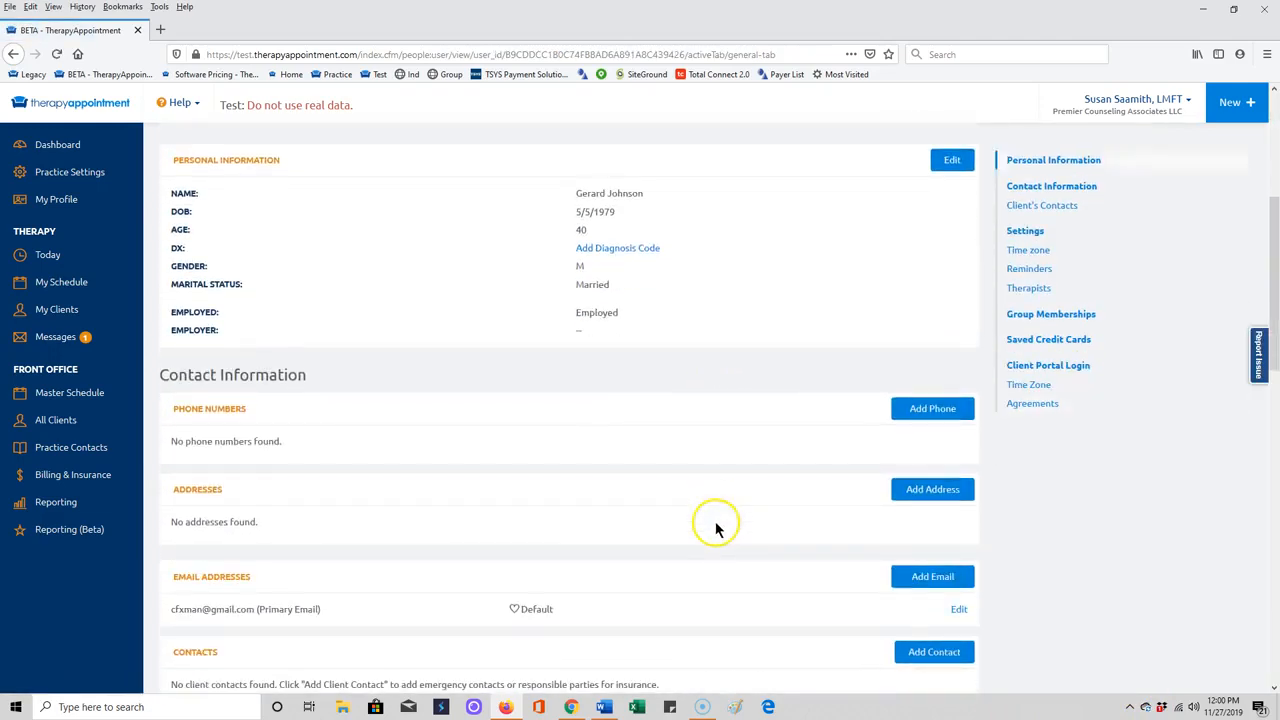
{"action": "left_click", "coordinate": [910, 489]}
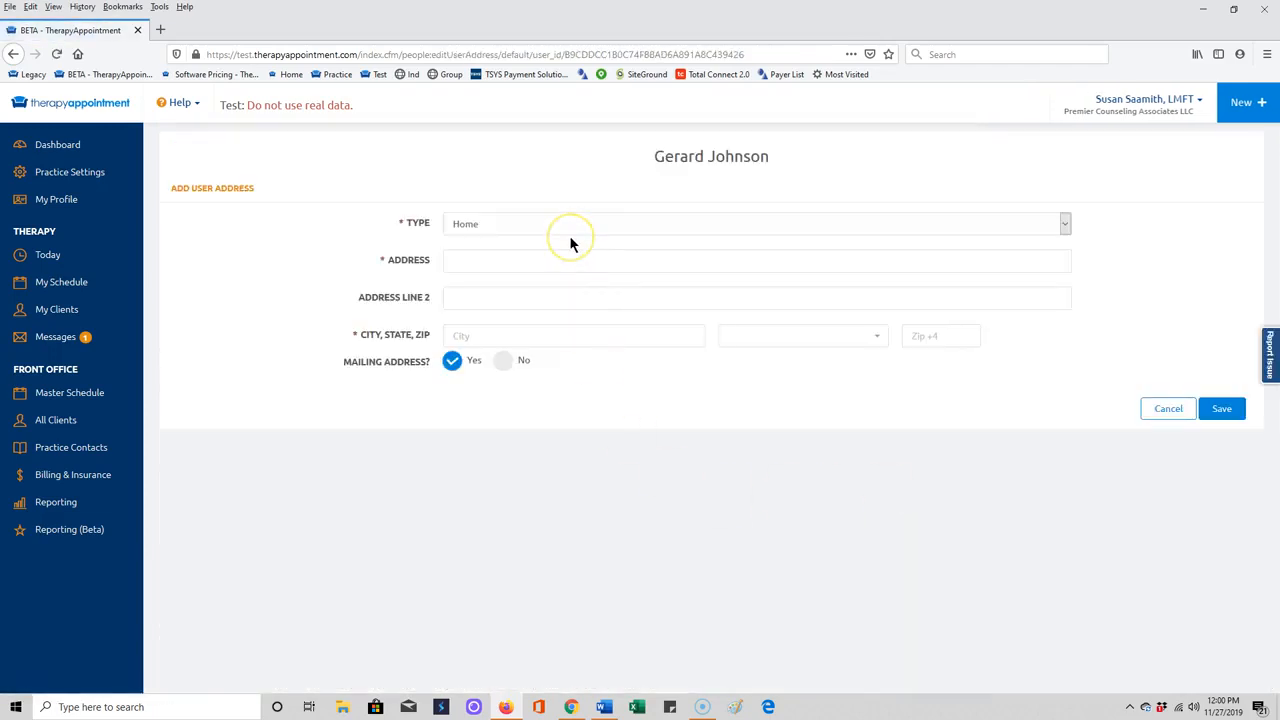
{"action": "left_click", "coordinate": [535, 261]}
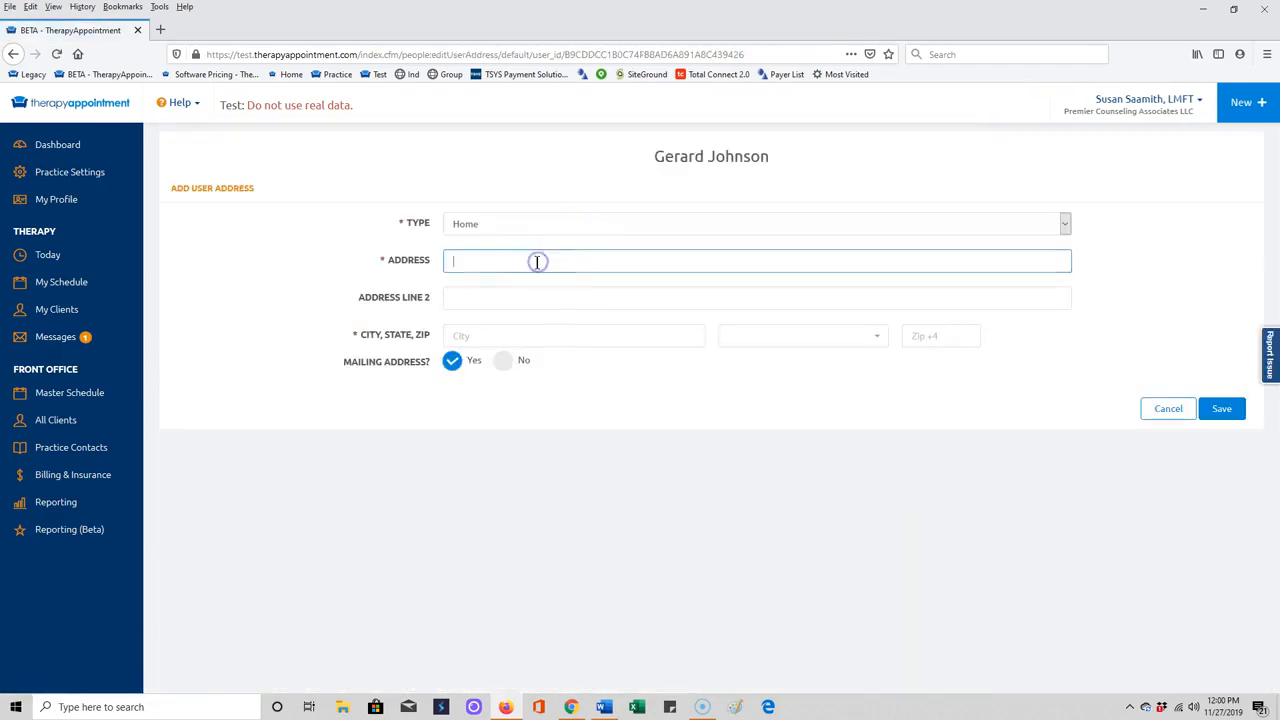
{"action": "type", "text": "123 Any A"}
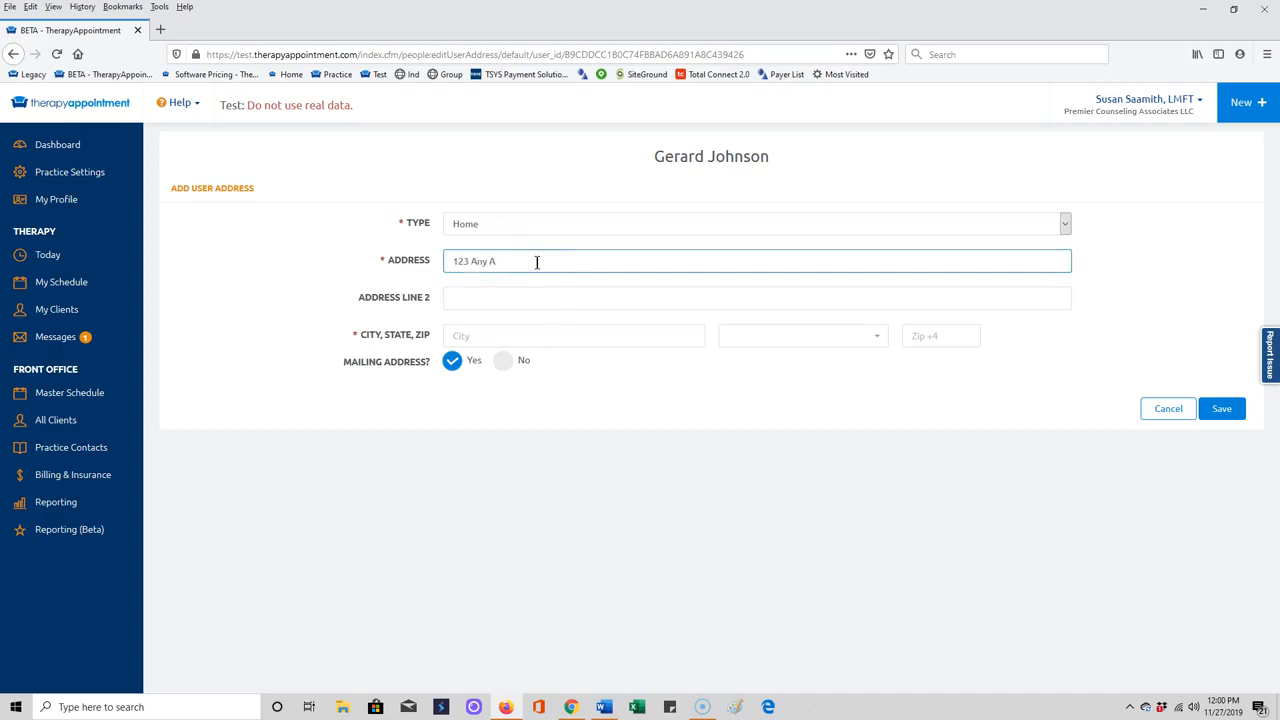
{"action": "key", "text": "BackSpace"}
{"action": "type", "text": "Rd"}
Fill in the address's city, state and zip code, keeping it as mailing address, and save it.
{"action": "key", "text": "Tab"}
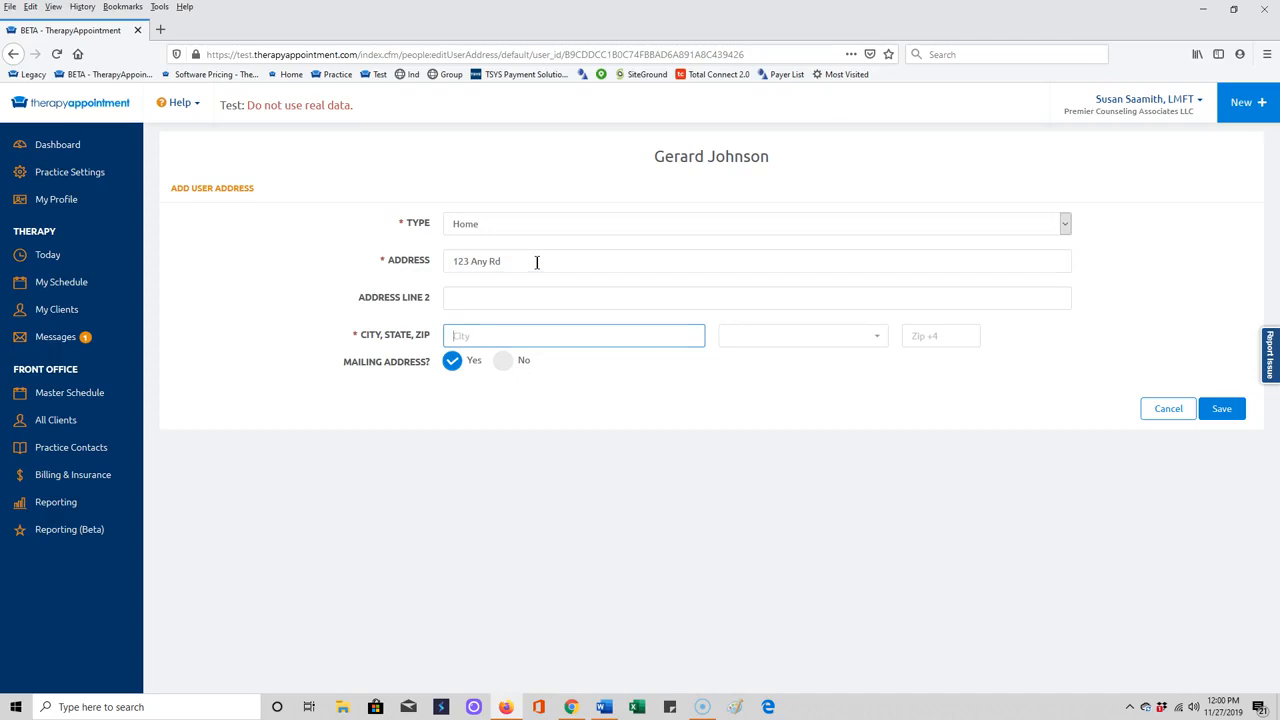
{"action": "type", "text": "Dallas"}
{"action": "key", "text": "Tab"}
{"action": "type", "text": "t"}
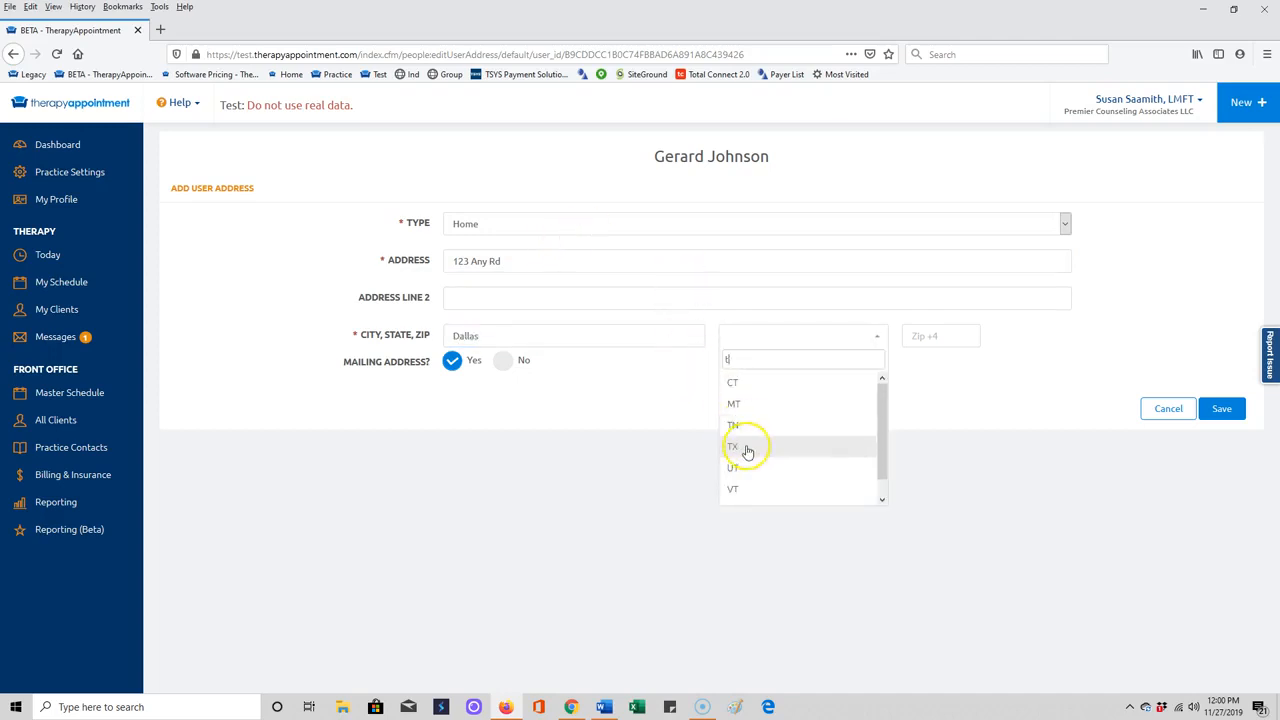
{"action": "left_click", "coordinate": [746, 447]}
{"action": "left_click", "coordinate": [949, 334]}
{"action": "type", "text": "12345"}
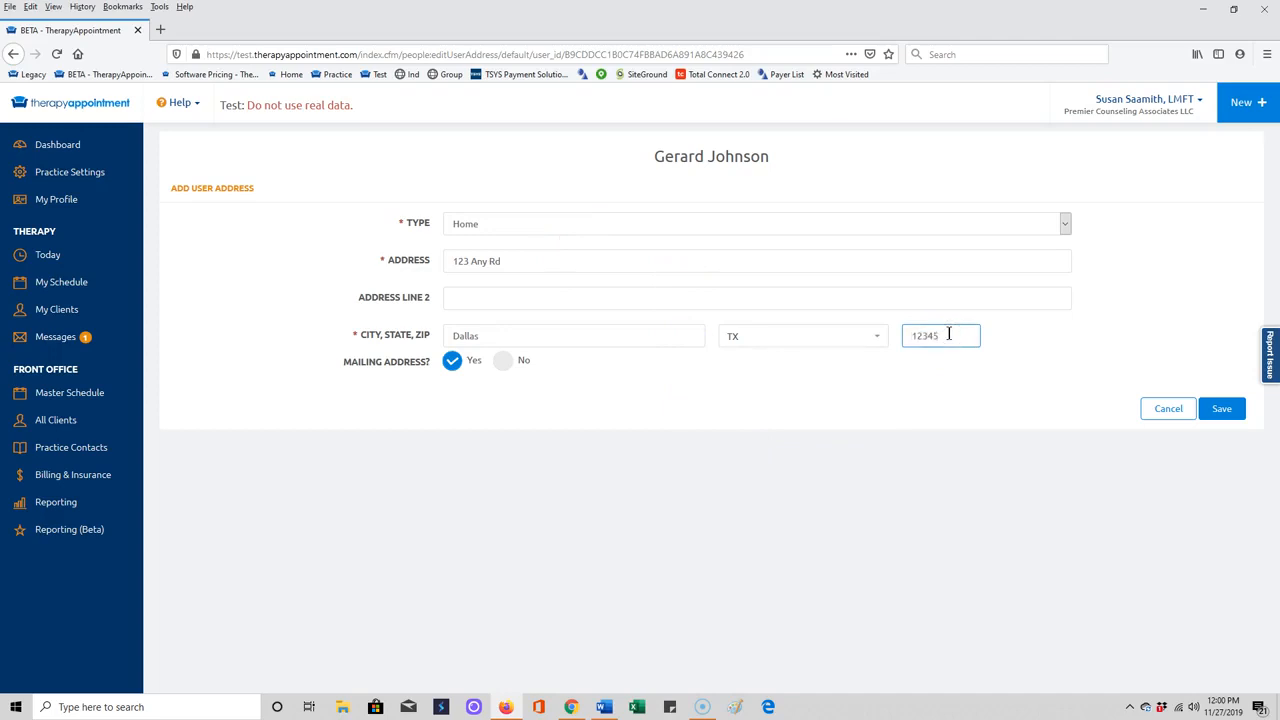
{"action": "left_click", "coordinate": [1218, 409]}
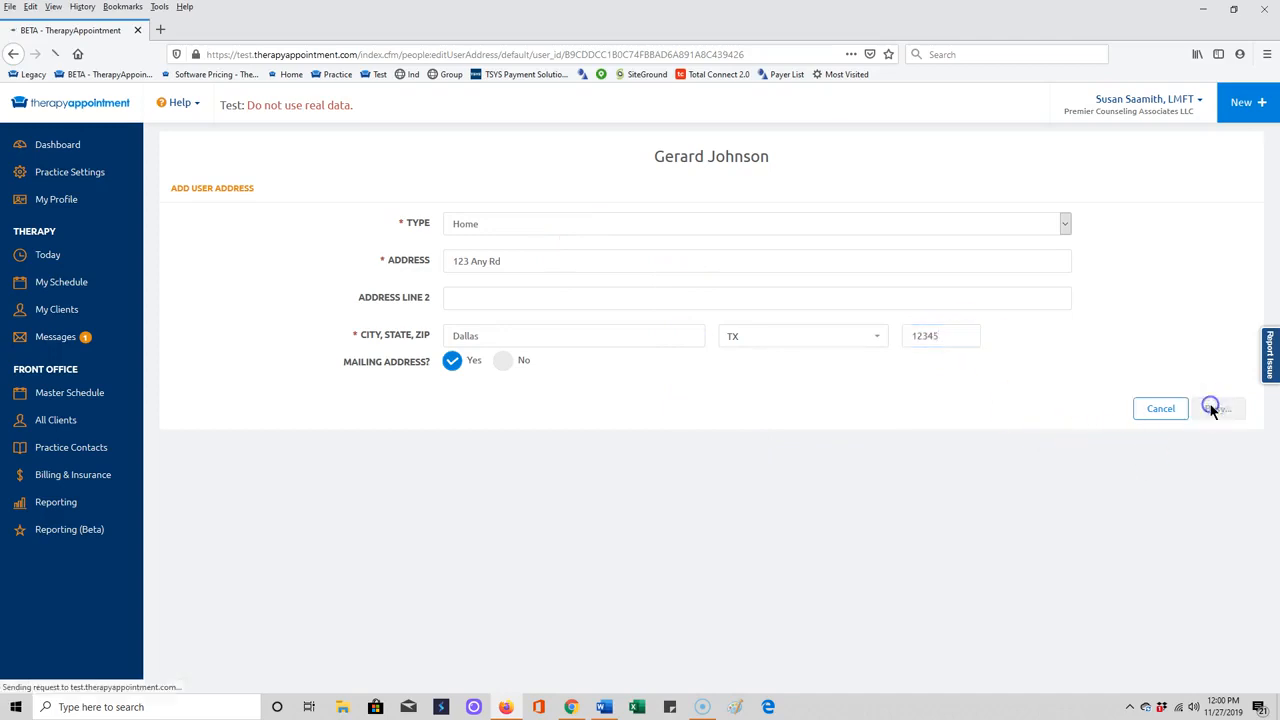
{"action": "scroll", "coordinate": [709, 522], "scroll_direction": "down", "scroll_amount": 5}
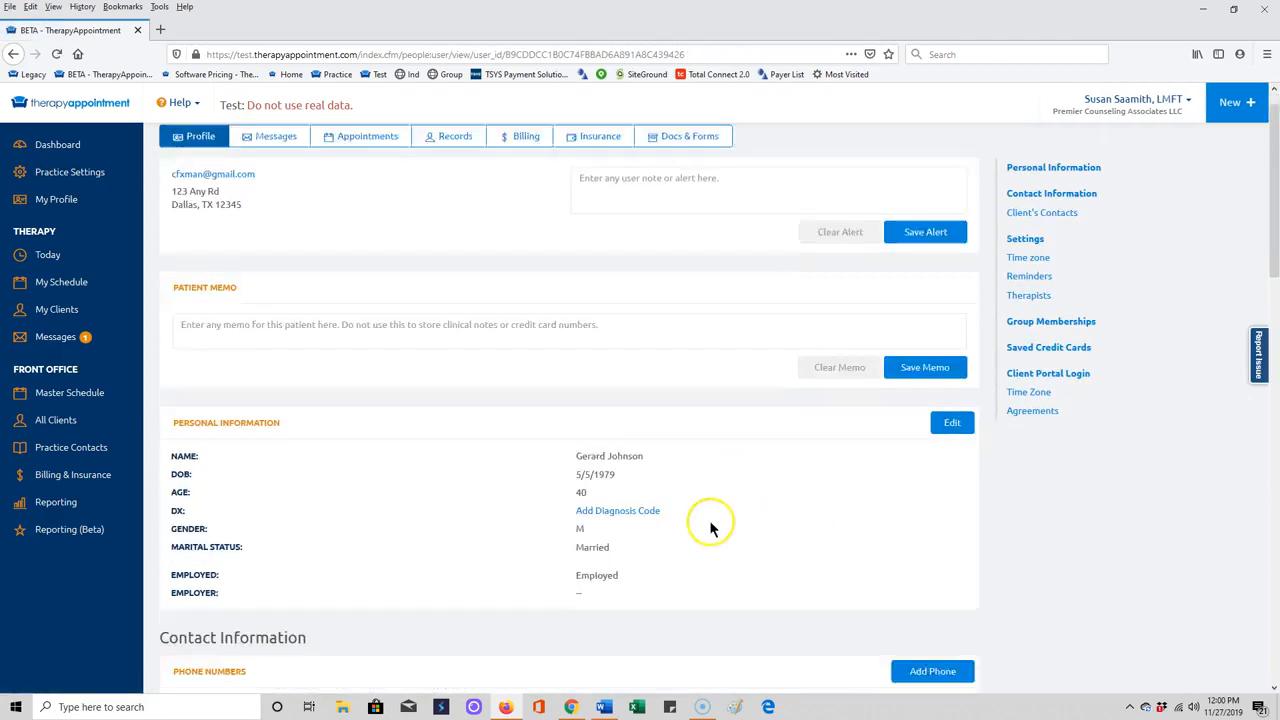
{"action": "scroll", "coordinate": [709, 522], "scroll_direction": "down", "scroll_amount": 5}
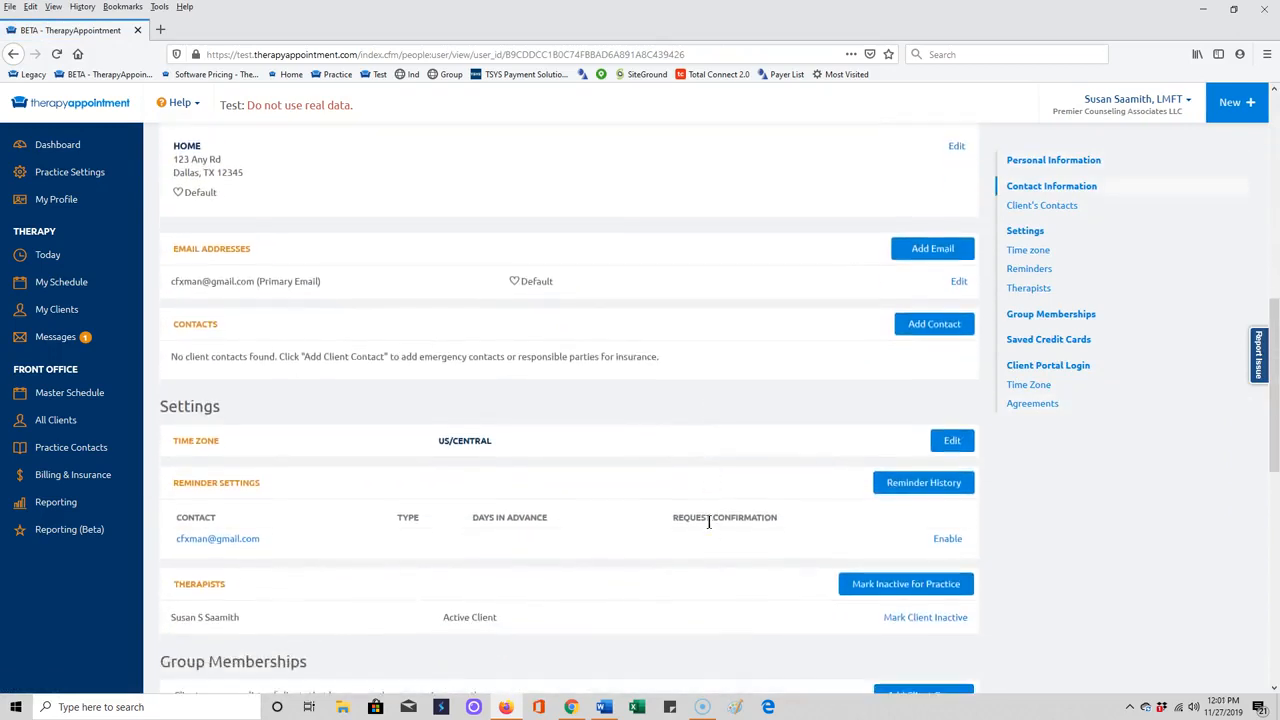
{"action": "scroll", "coordinate": [709, 521], "scroll_direction": "up", "scroll_amount": 10}
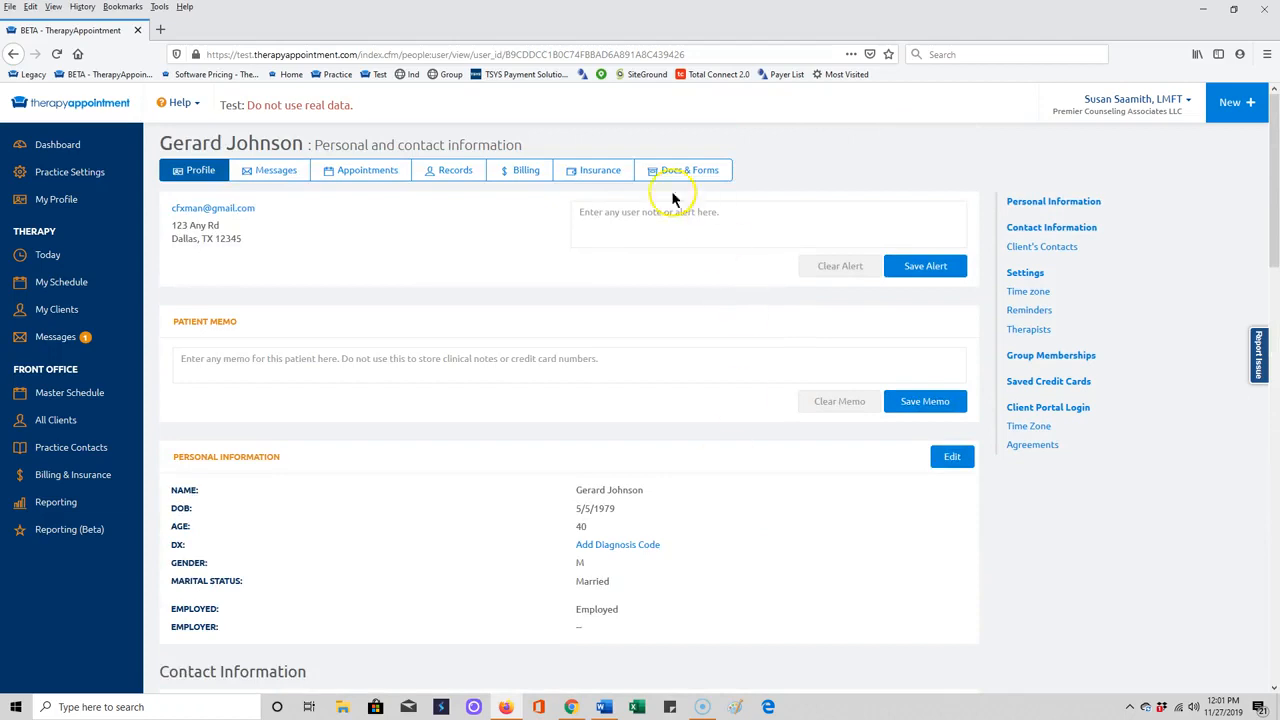
Edit the primary insurance policy and select Magellan Payer ID 01260 as the insurance company.
{"action": "left_click", "coordinate": [586, 176]}
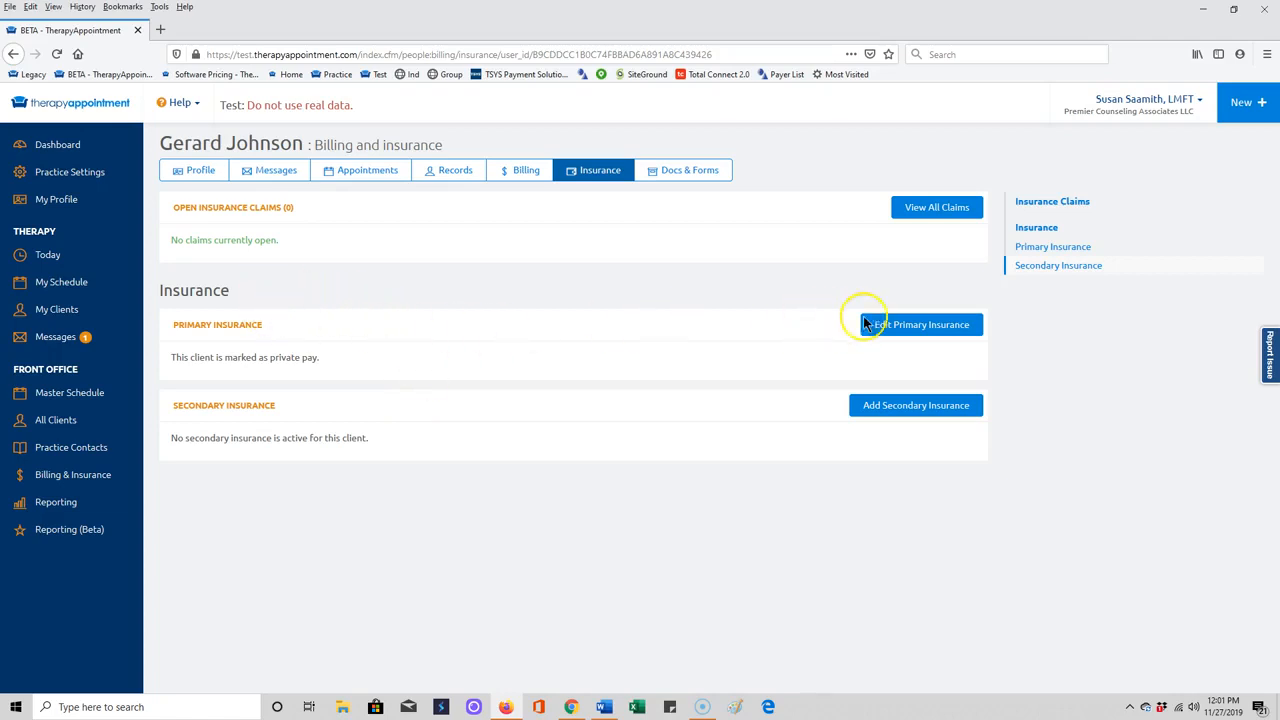
{"action": "left_click", "coordinate": [900, 324]}
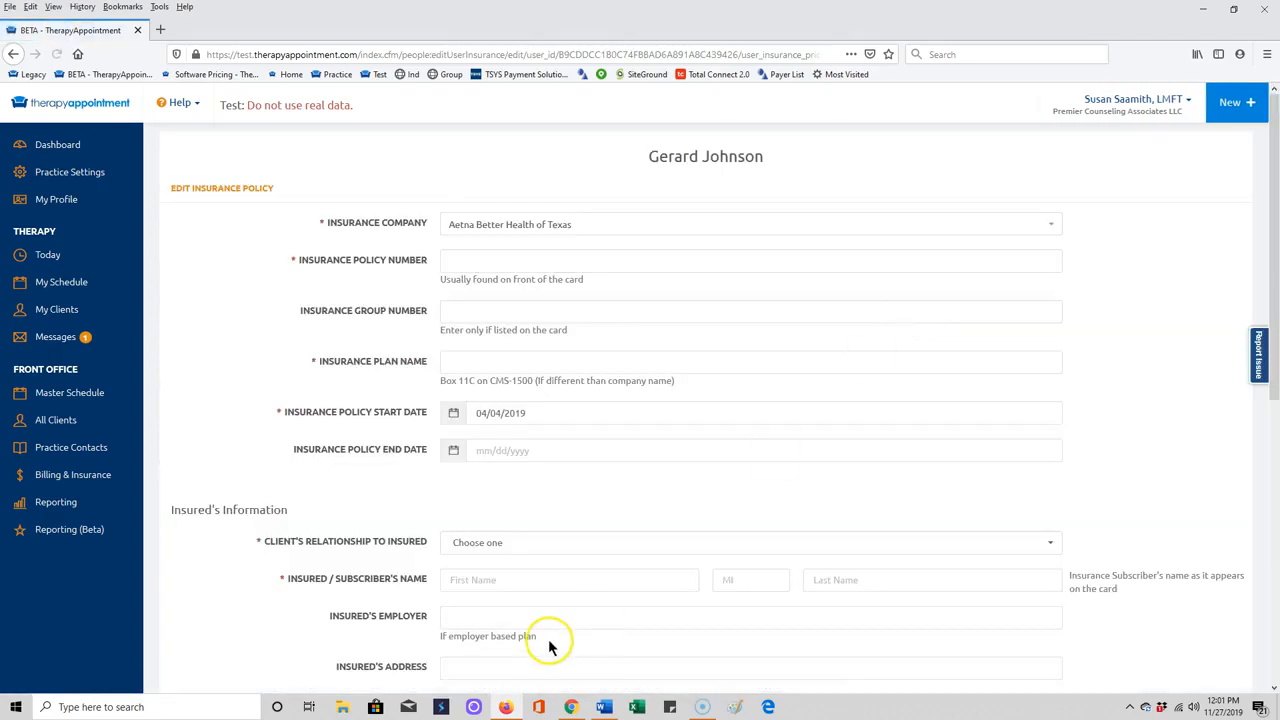
{"action": "left_click", "coordinate": [575, 230]}
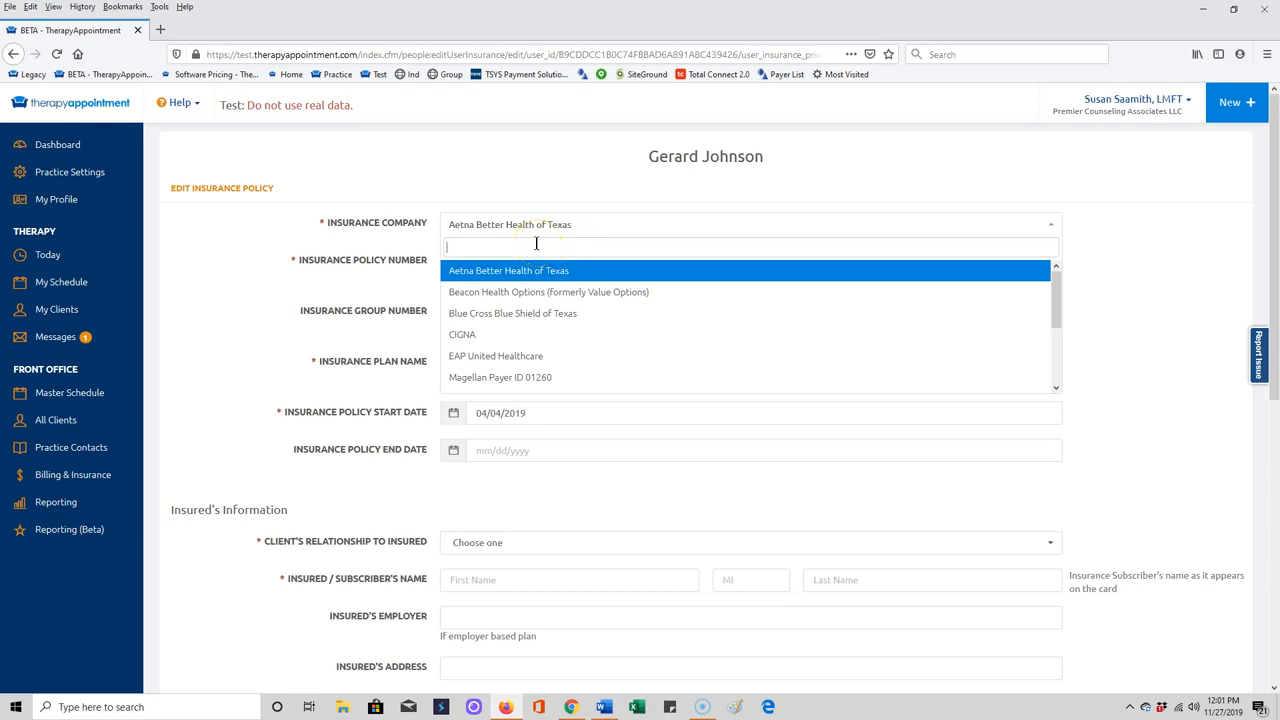
{"action": "scroll", "coordinate": [543, 329], "scroll_direction": "down", "scroll_amount": 3}
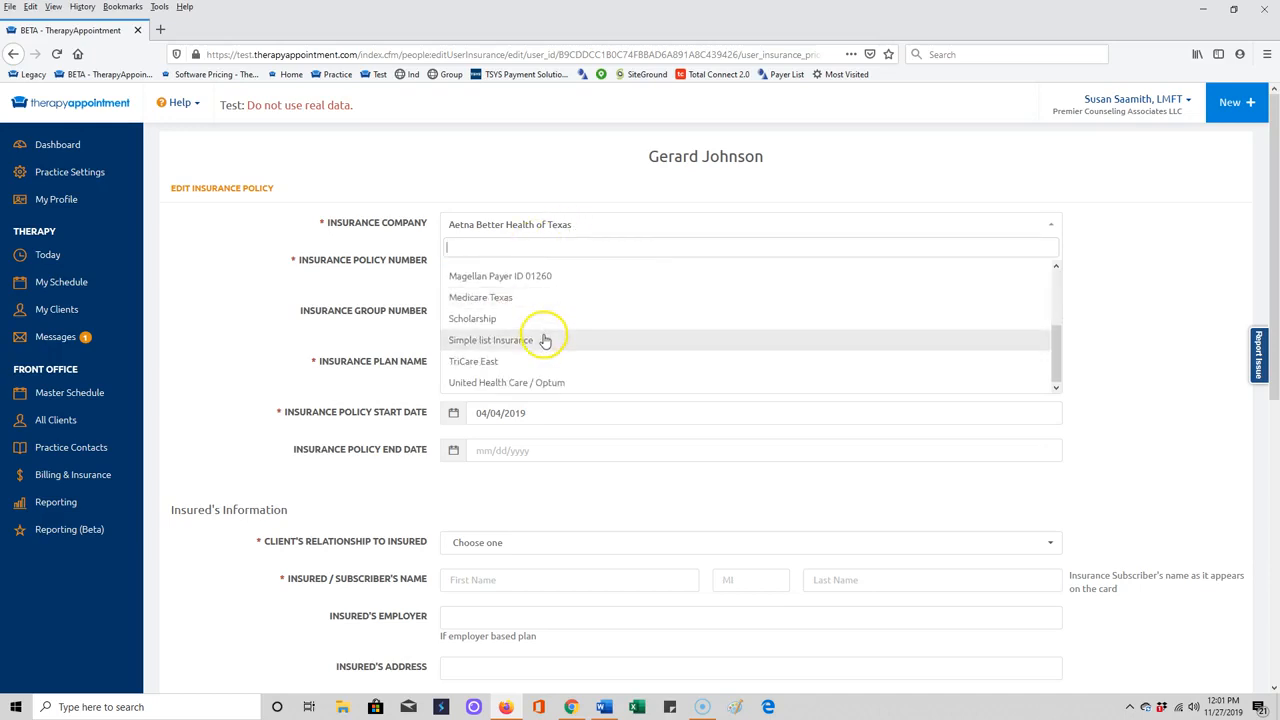
{"action": "left_click", "coordinate": [486, 277]}
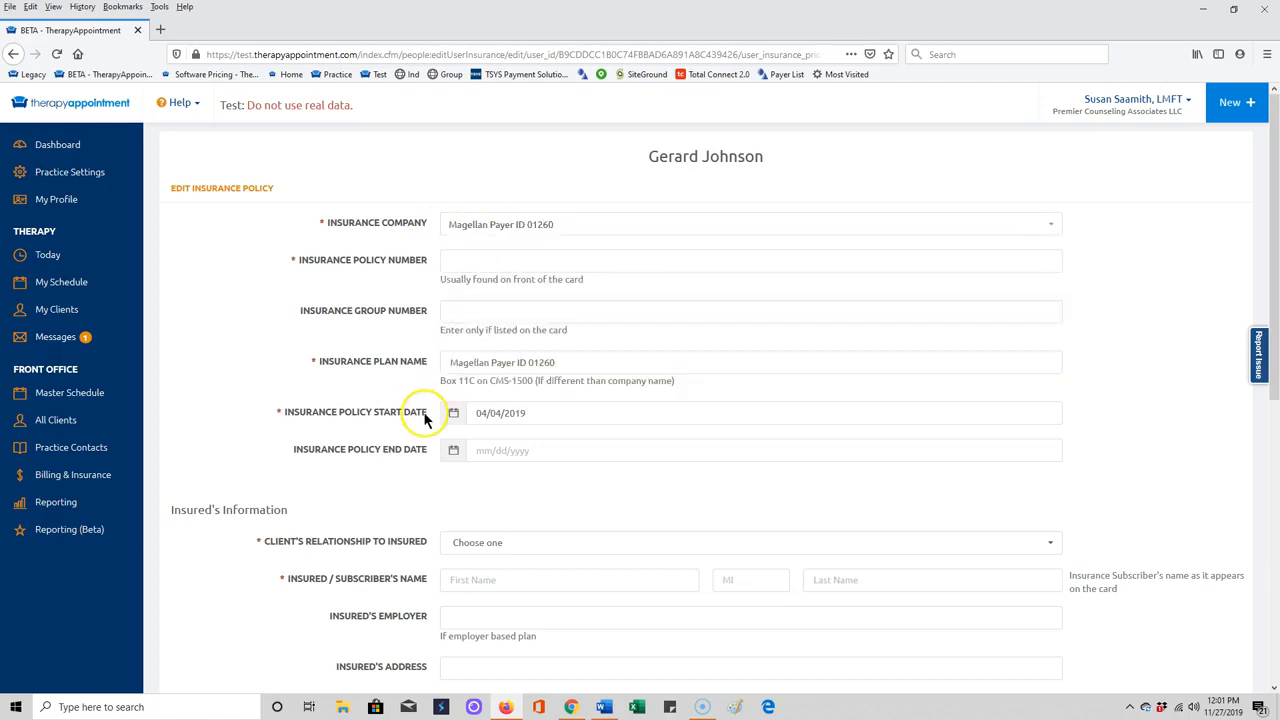
{"action": "left_click", "coordinate": [478, 266]}
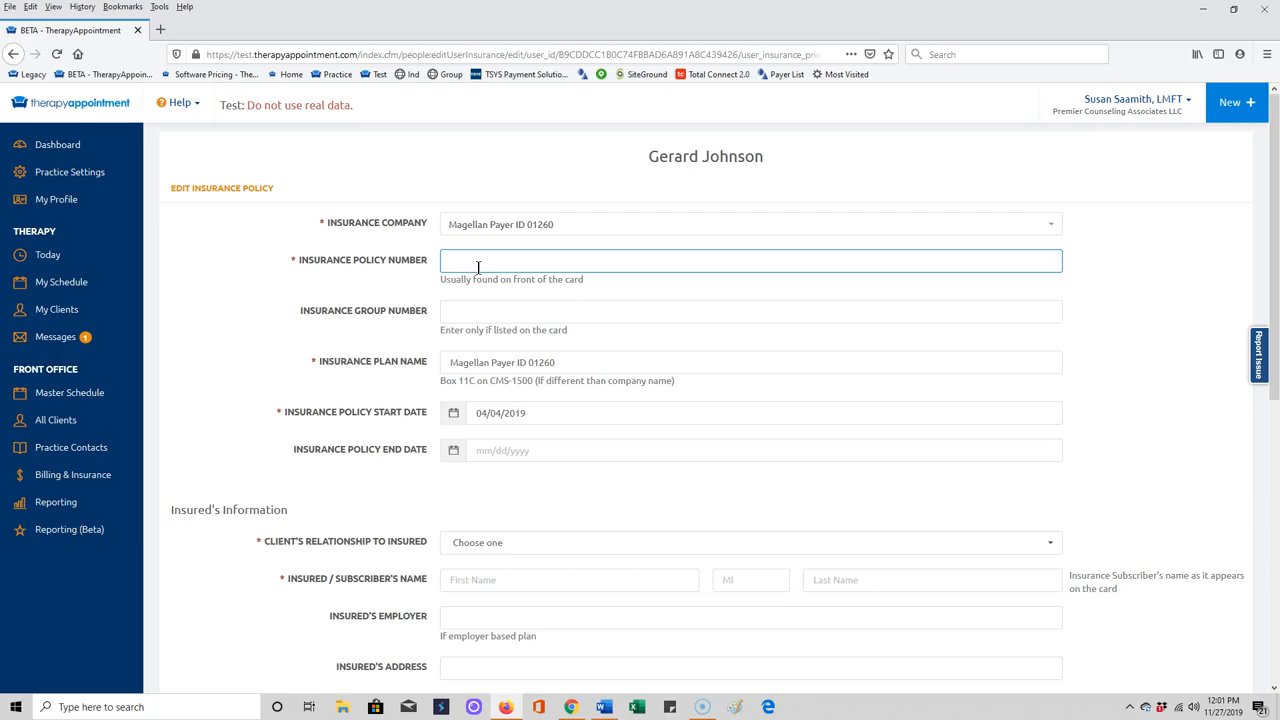
Enter the client's insurance policy number, leaving the group number blank.
{"action": "left_click", "coordinate": [473, 310]}
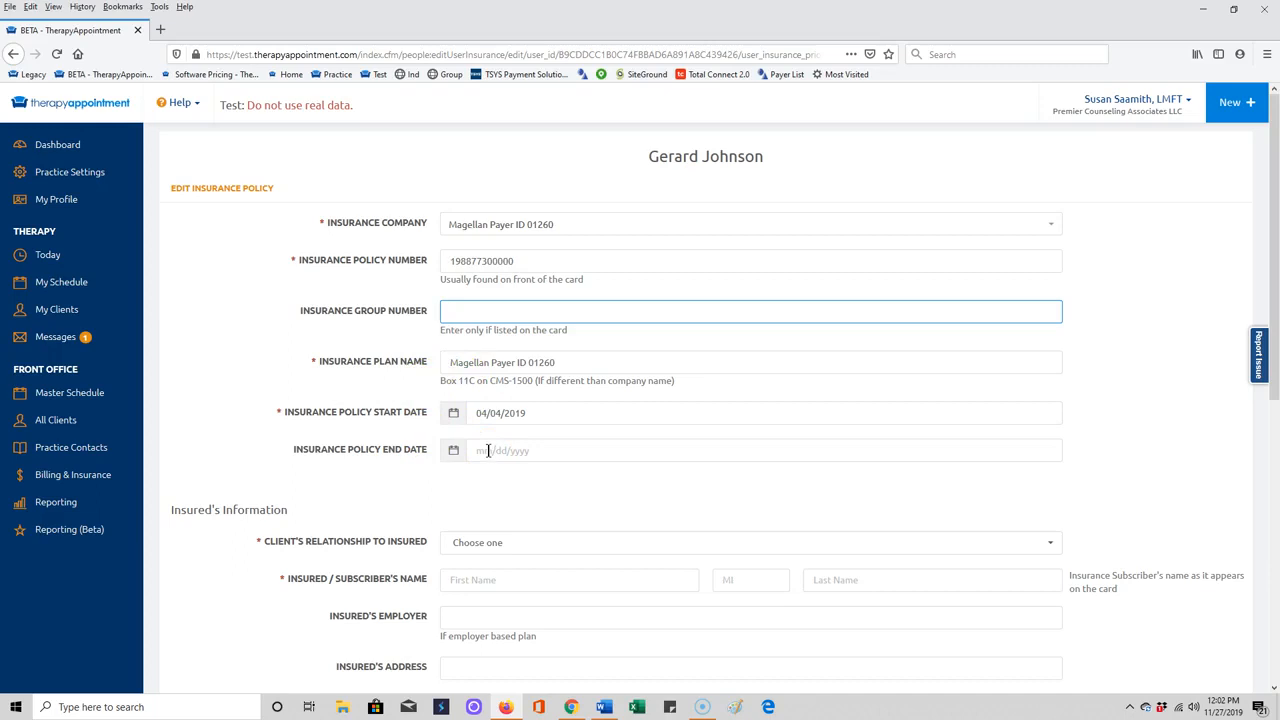
Set the relationship to insured as Self and move through the insured's details to the phone field.
{"action": "scroll", "coordinate": [491, 452], "scroll_direction": "down", "scroll_amount": 2}
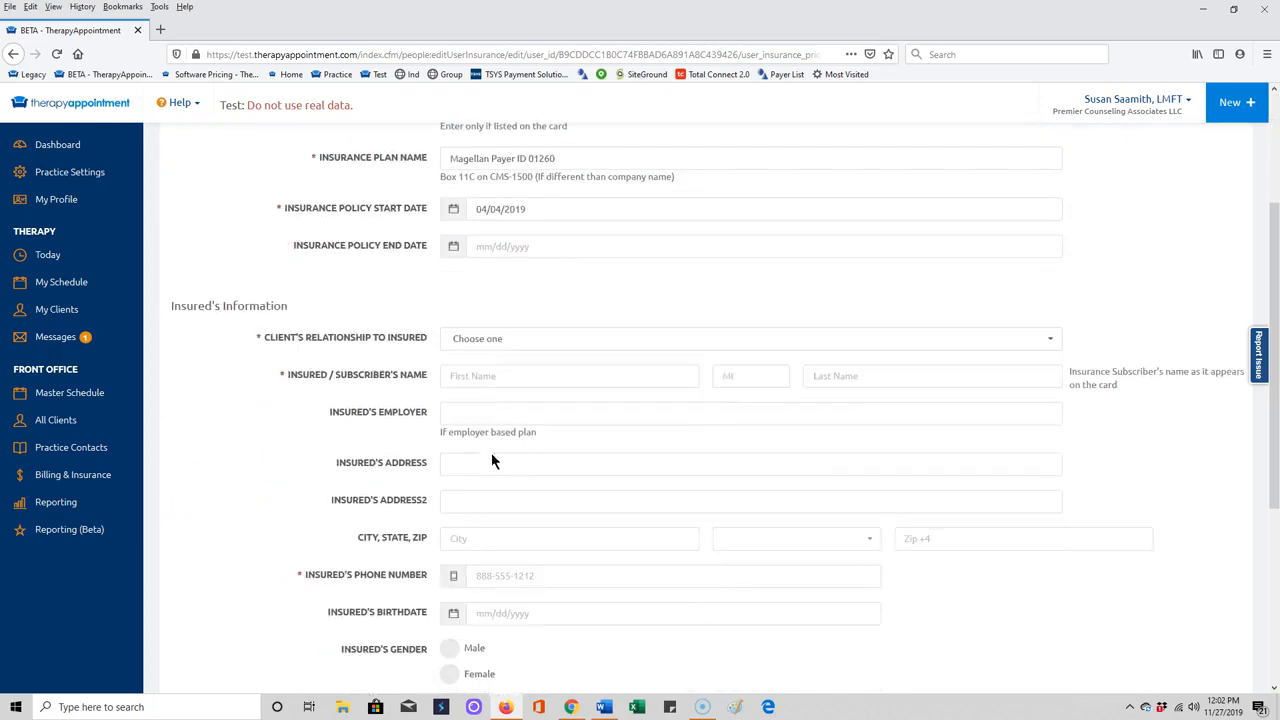
{"action": "left_click", "coordinate": [514, 338]}
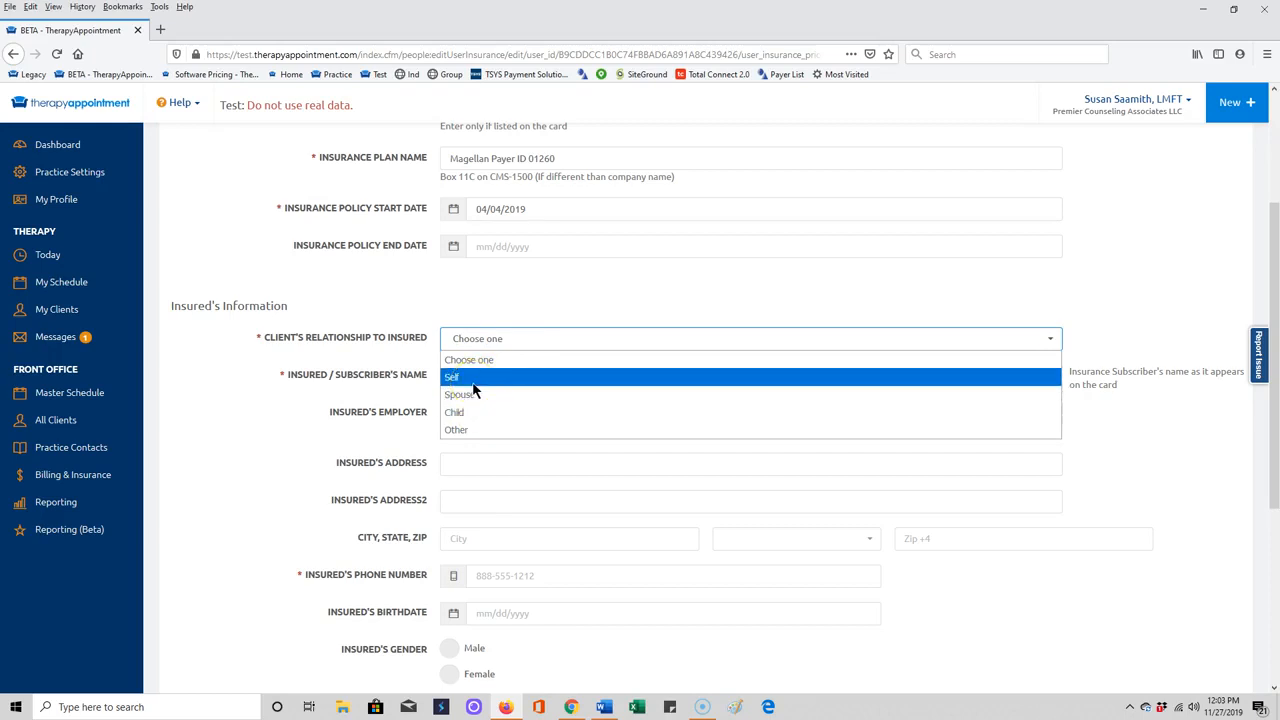
{"action": "left_click", "coordinate": [474, 385]}
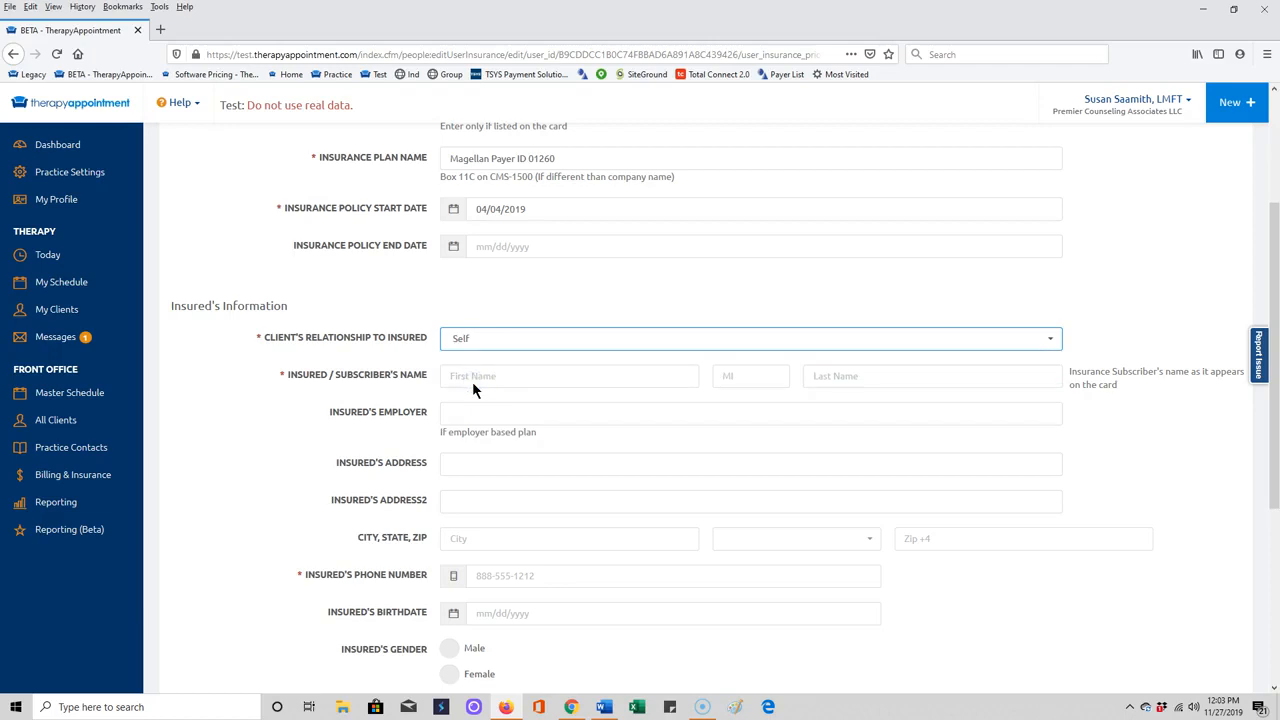
{"action": "left_click", "coordinate": [524, 376]}
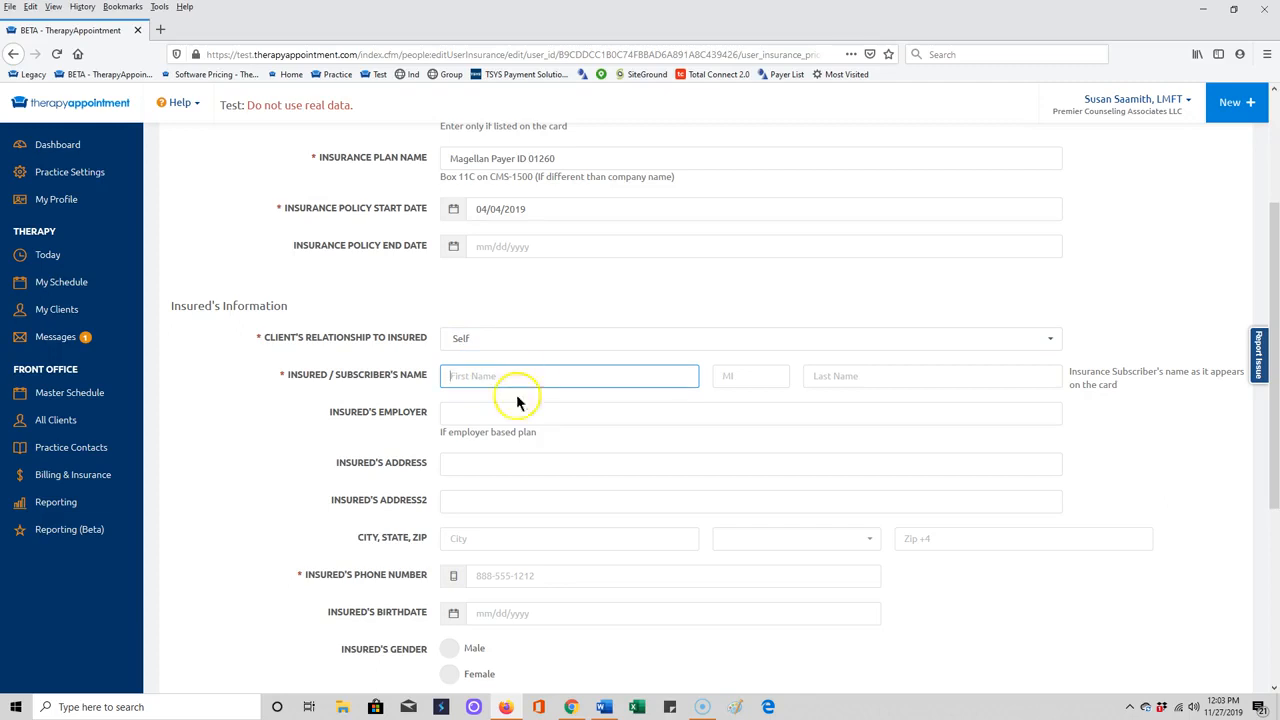
{"action": "left_click", "coordinate": [491, 462]}
{"action": "left_click", "coordinate": [486, 500]}
{"action": "left_click", "coordinate": [485, 538]}
{"action": "left_click", "coordinate": [489, 577]}
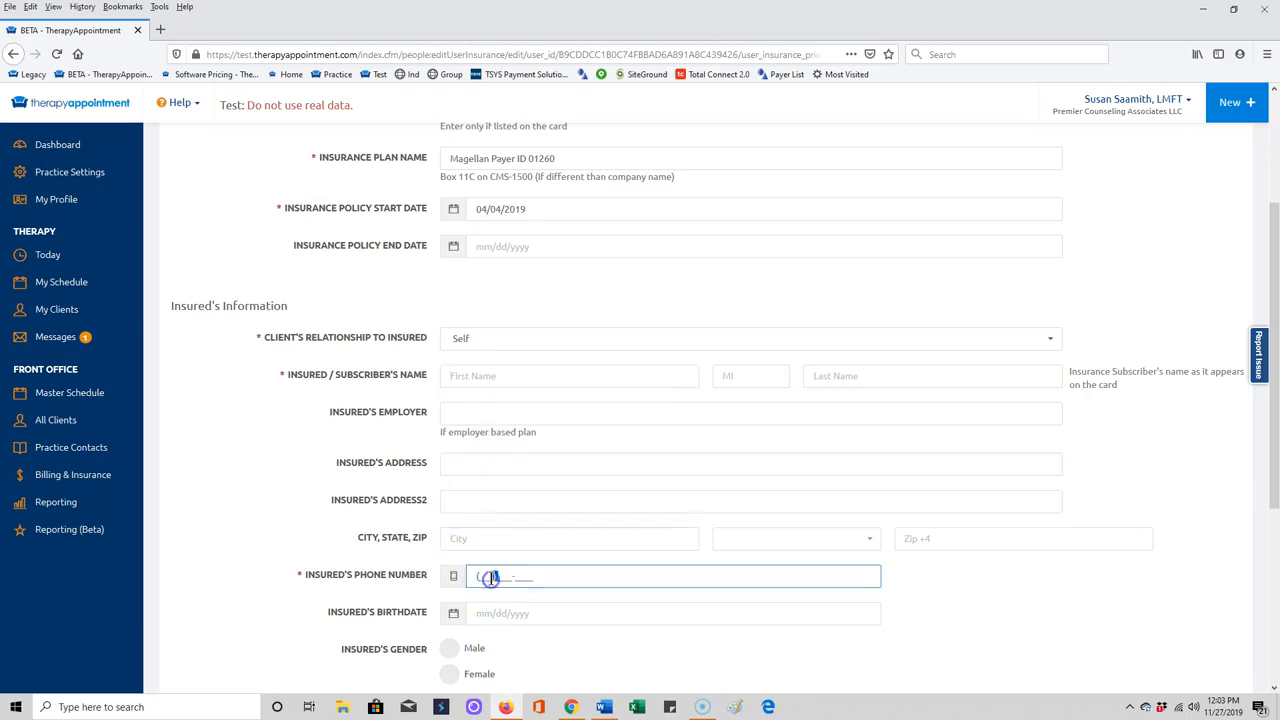
Attempt to save the policy with the phone blank, triggering the 'Phone is required' error.
{"action": "scroll", "coordinate": [492, 573], "scroll_direction": "down", "scroll_amount": 2}
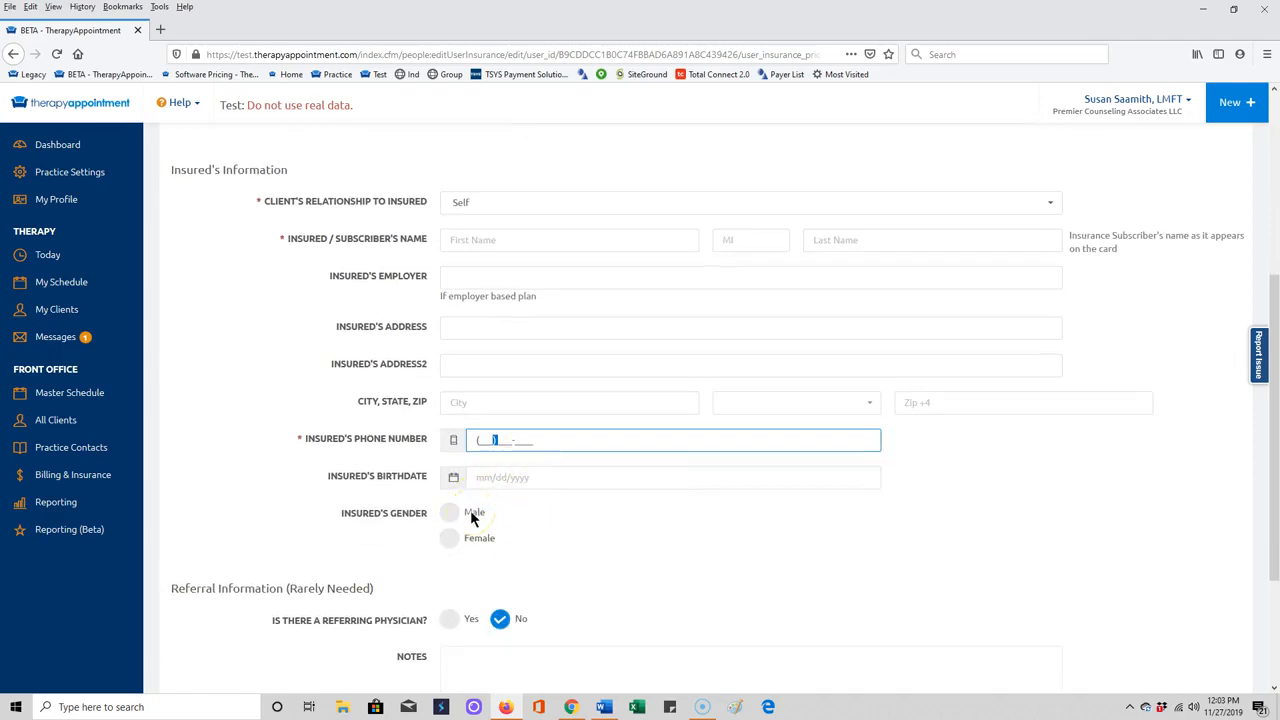
{"action": "scroll", "coordinate": [471, 517], "scroll_direction": "down", "scroll_amount": 3}
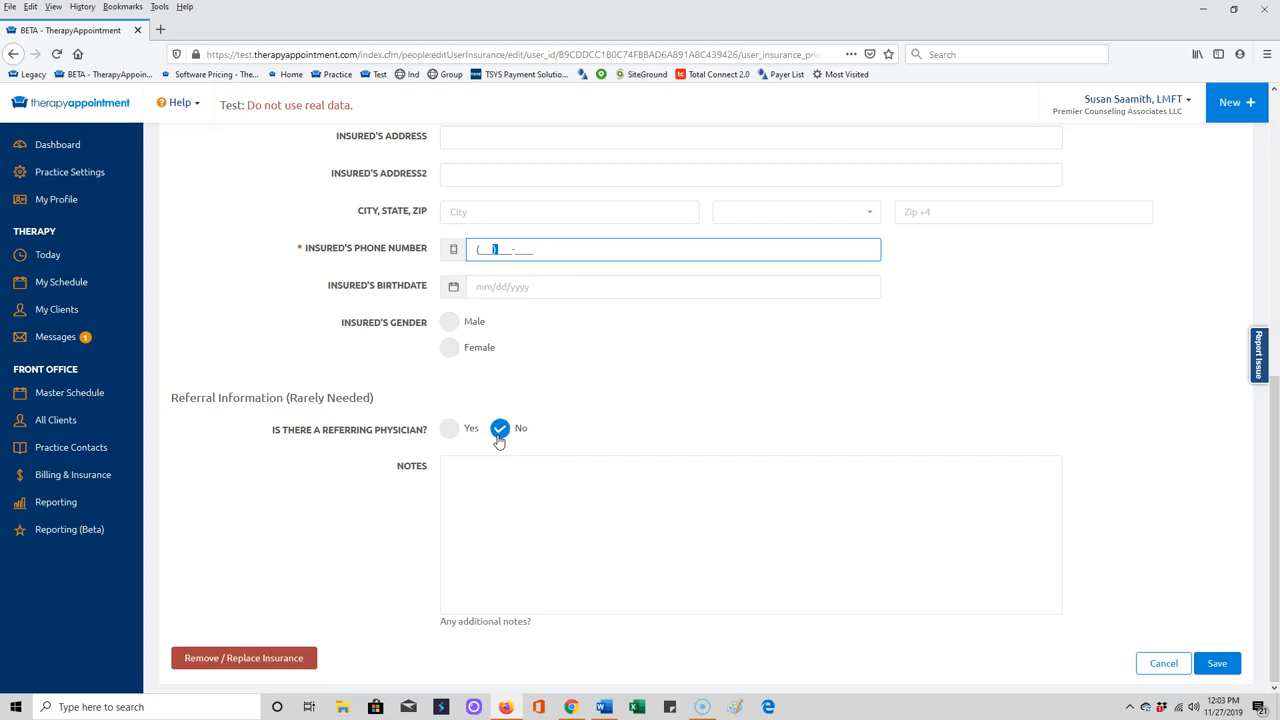
{"action": "left_click_drag", "start_coordinate": [287, 400], "coordinate": [342, 402]}
{"action": "left_click", "coordinate": [368, 405]}
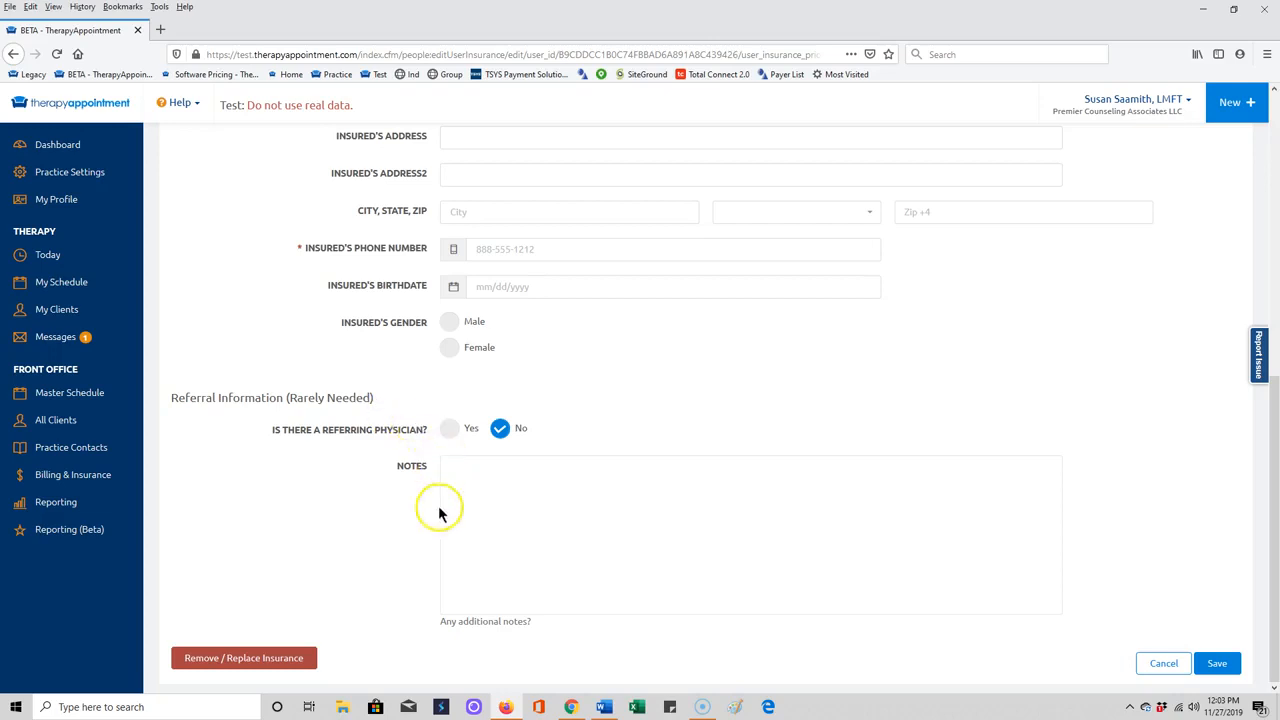
{"action": "left_click", "coordinate": [470, 510]}
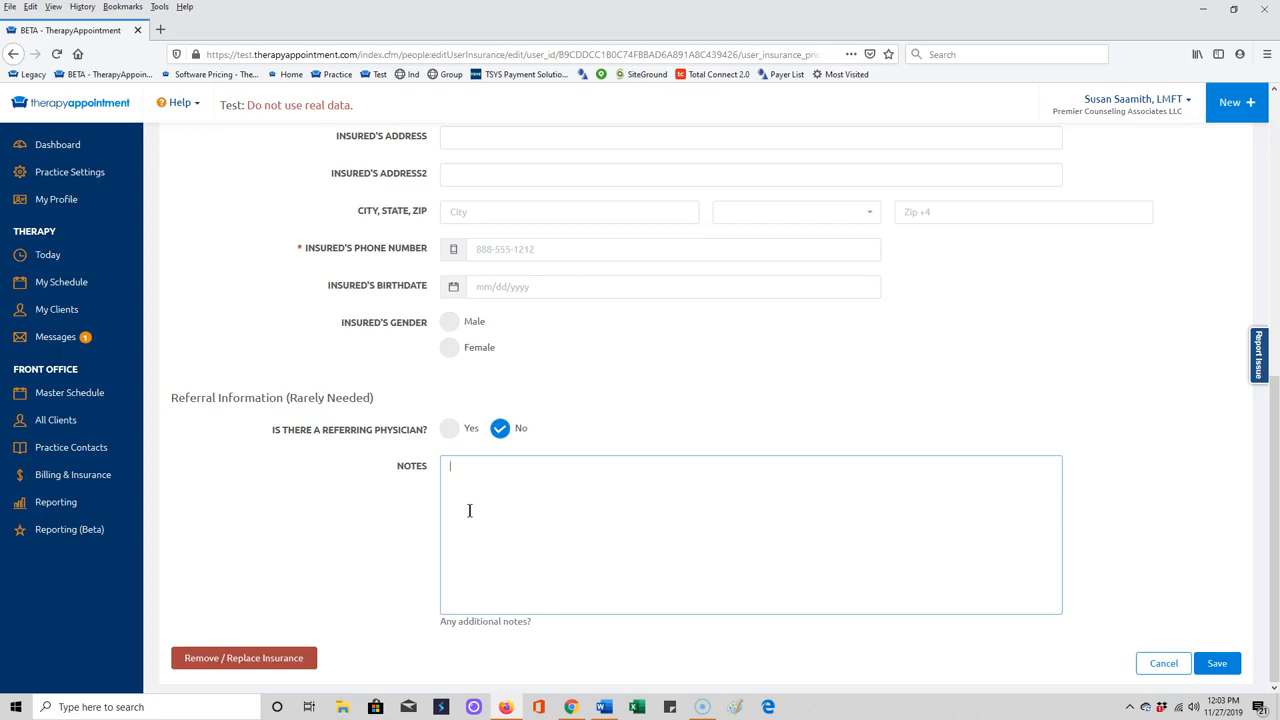
{"action": "left_click", "coordinate": [1218, 668]}
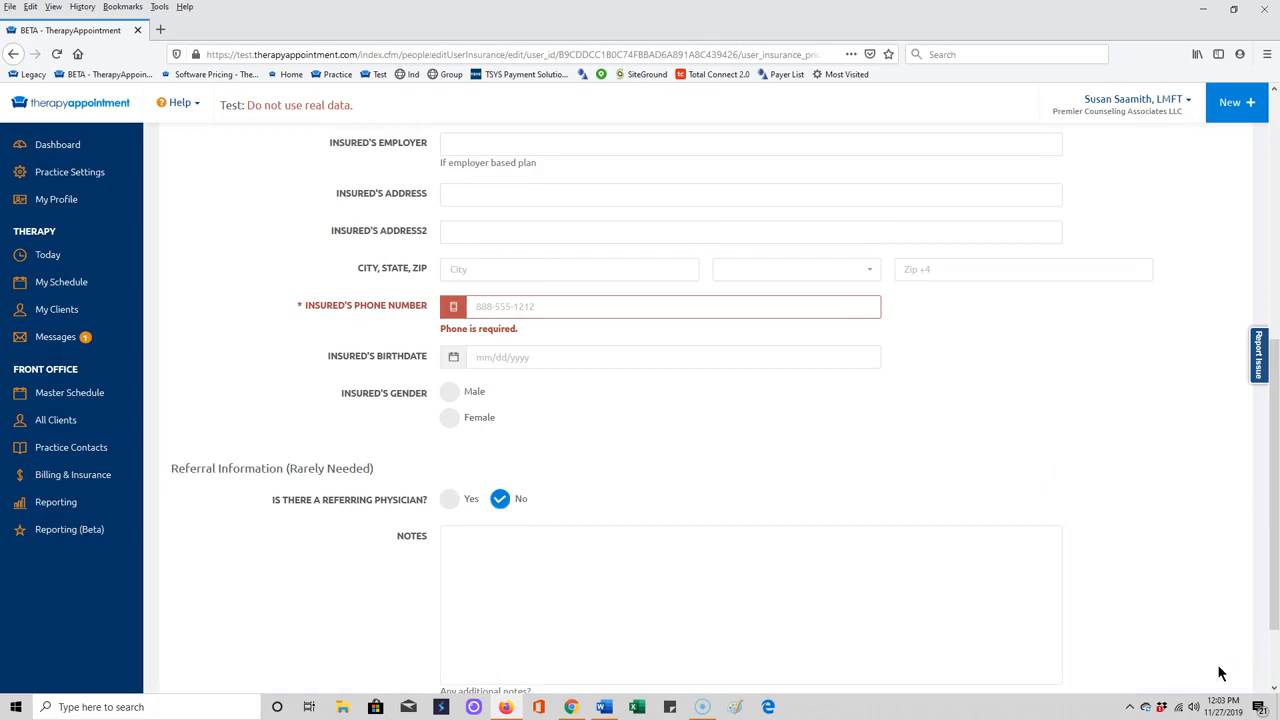
Enter the insured's phone number.
{"action": "left_click", "coordinate": [515, 305]}
{"action": "type", "text": "23556"}
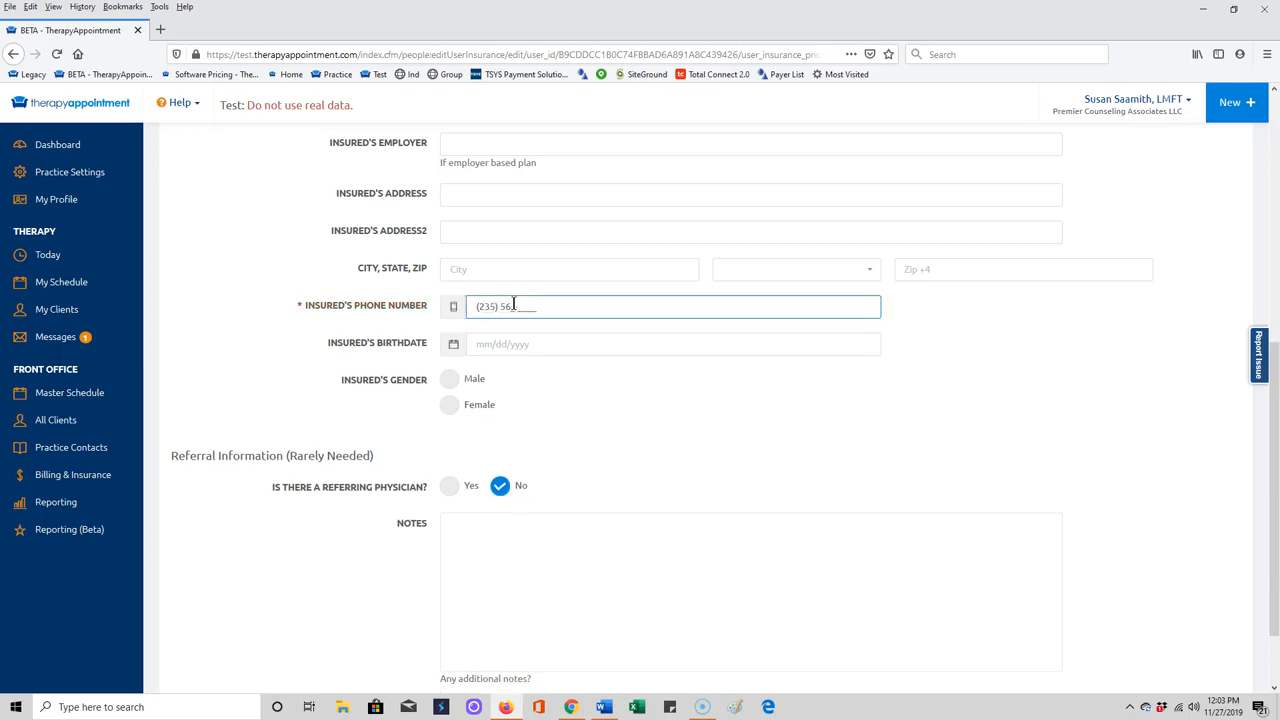
{"action": "type", "text": "1555"}
{"action": "type", "text": "5555"}
{"action": "scroll", "coordinate": [714, 466], "scroll_direction": "down", "scroll_amount": 2}
{"action": "left_click", "coordinate": [1237, 668]}
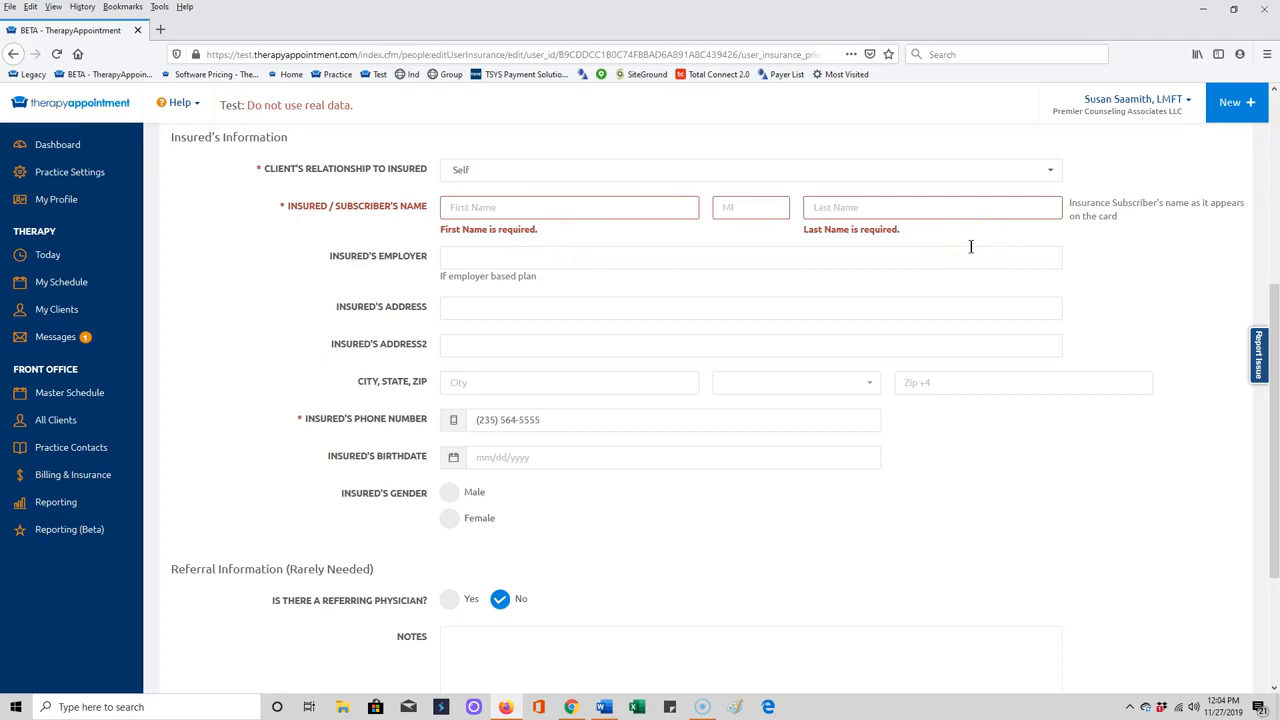
{"action": "scroll", "coordinate": [660, 300], "scroll_direction": "up", "scroll_amount": 5}
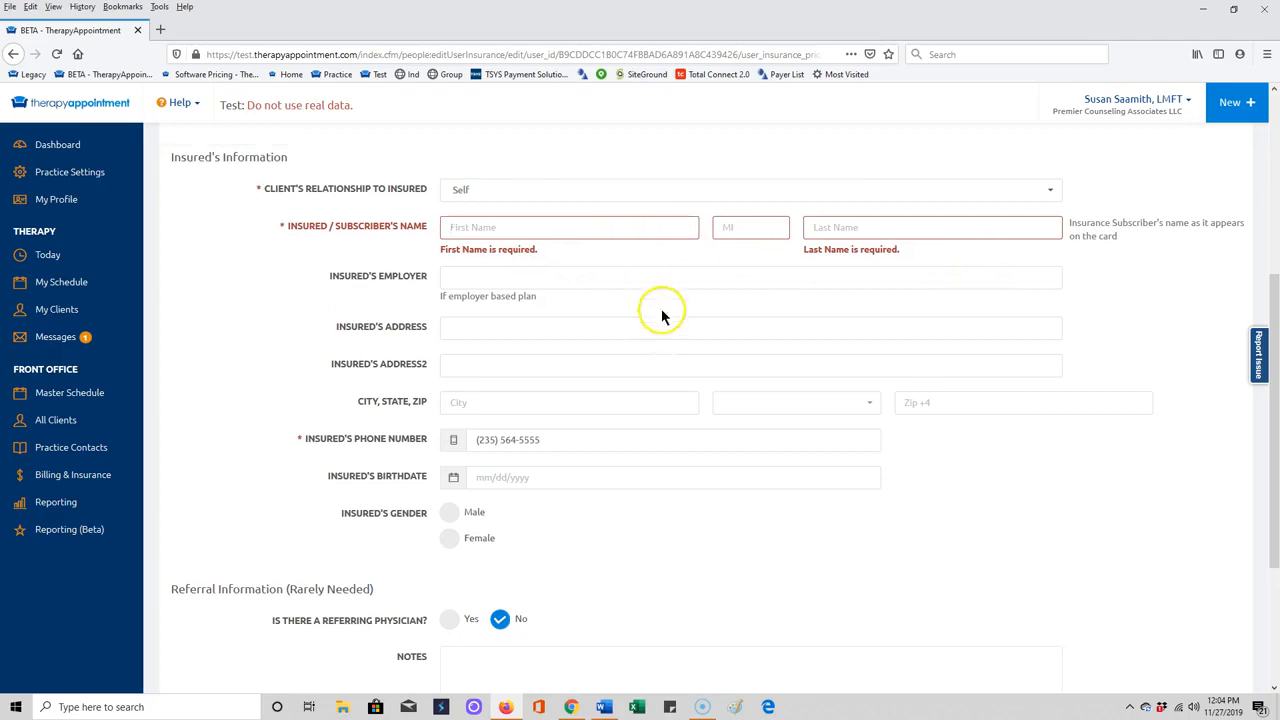
{"action": "scroll", "coordinate": [675, 325], "scroll_direction": "up", "scroll_amount": 2}
{"action": "scroll", "coordinate": [586, 500], "scroll_direction": "down", "scroll_amount": 4}
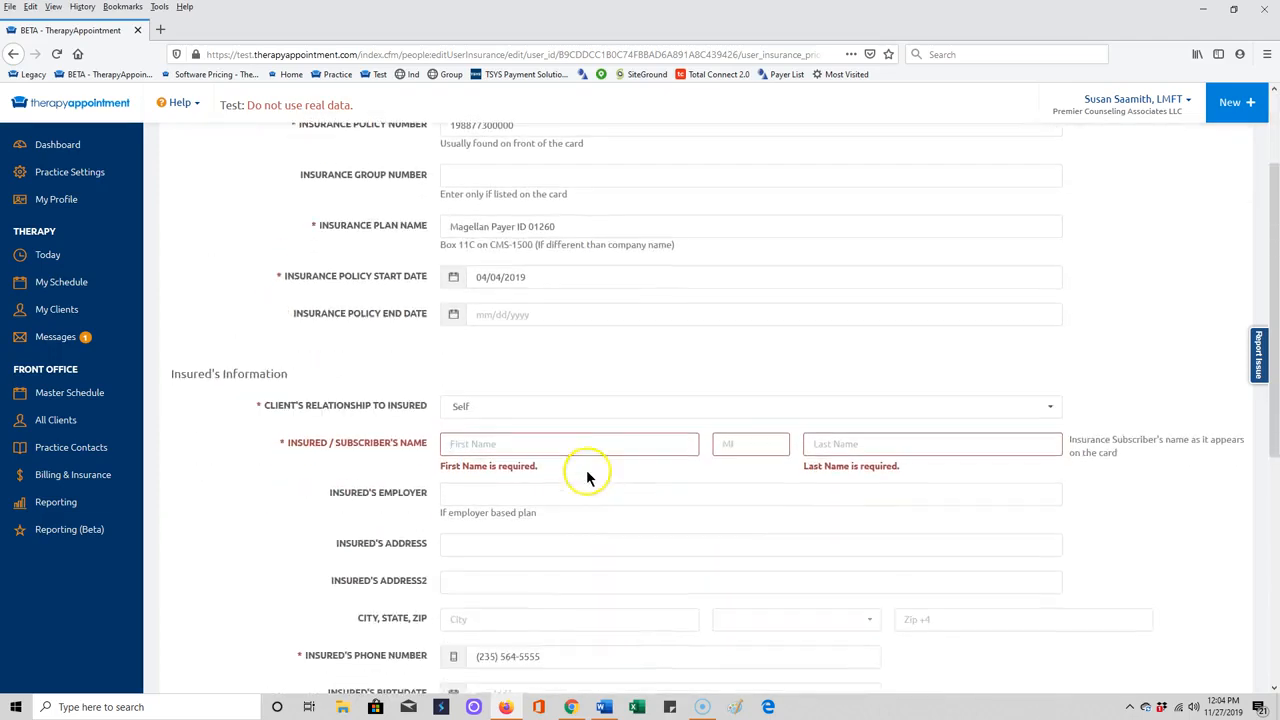
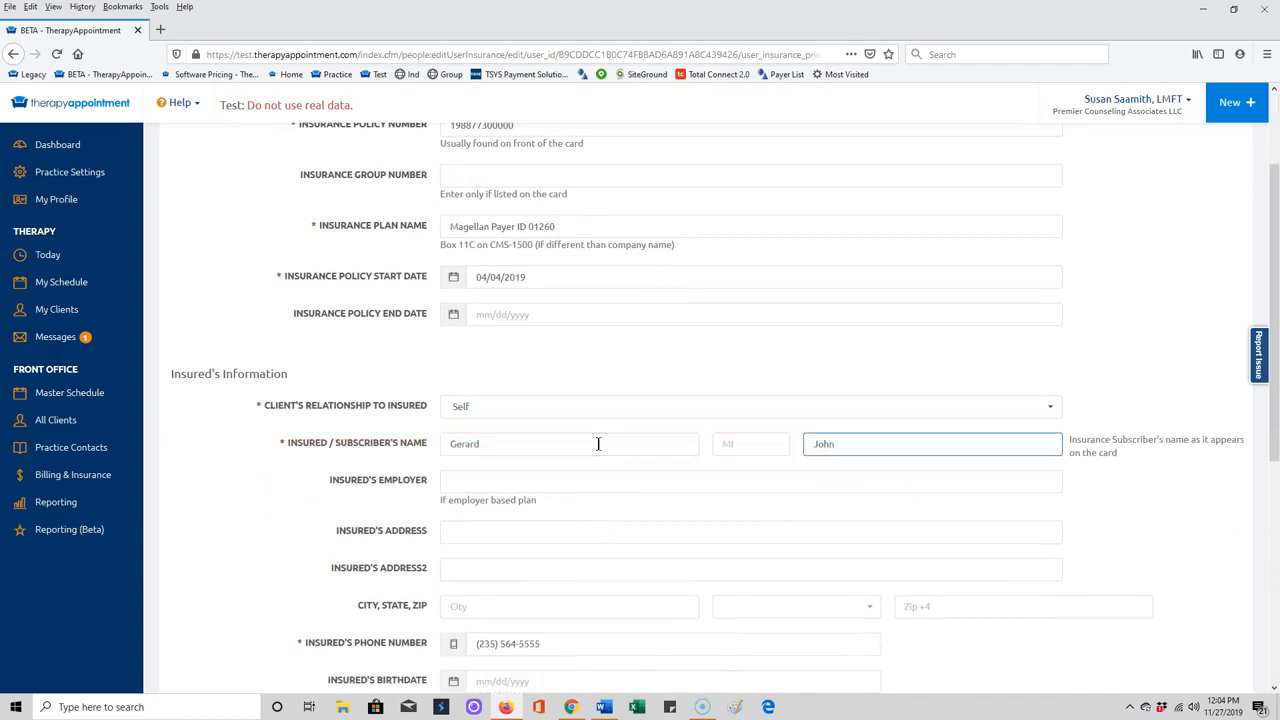
Fill in the insured's name, street address and city.
{"action": "left_click", "coordinate": [546, 443]}
{"action": "left_click", "coordinate": [496, 533]}
{"action": "type", "text": "123"}
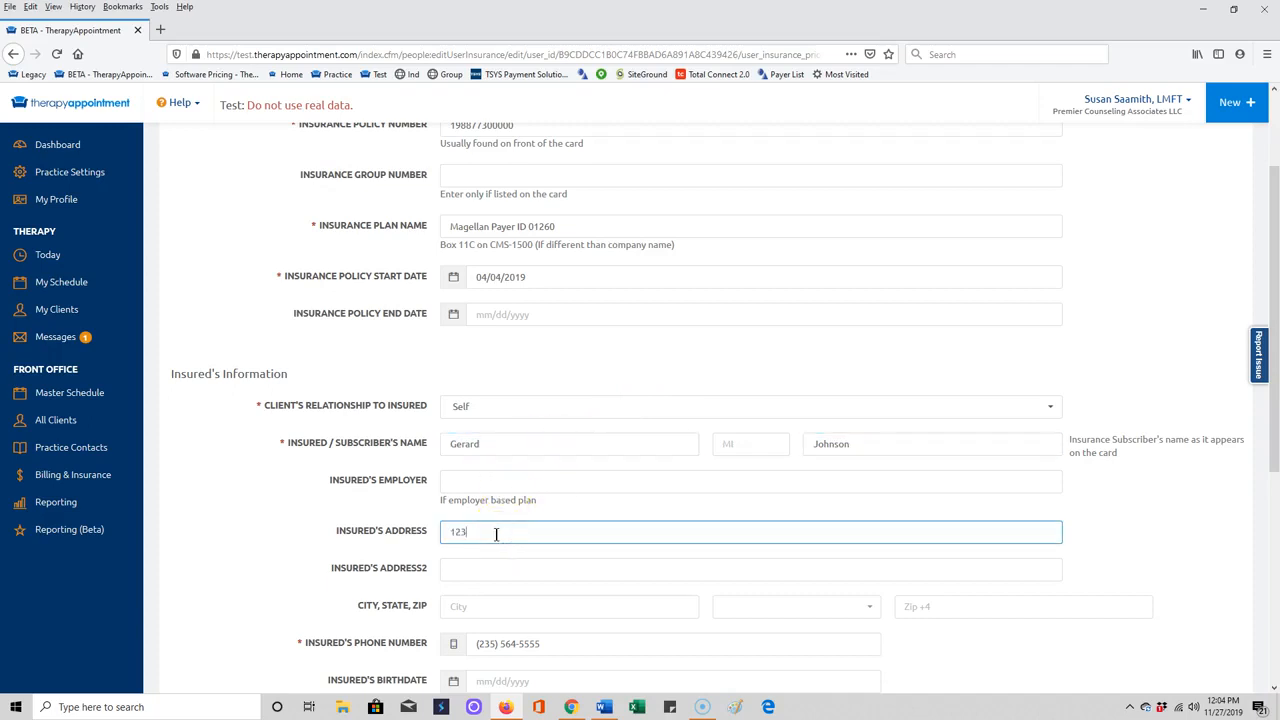
{"action": "type", "text": " Any Road"}
{"action": "key", "text": "Tab"}
{"action": "key", "text": "Tab"}
{"action": "type", "text": "Dallas"}
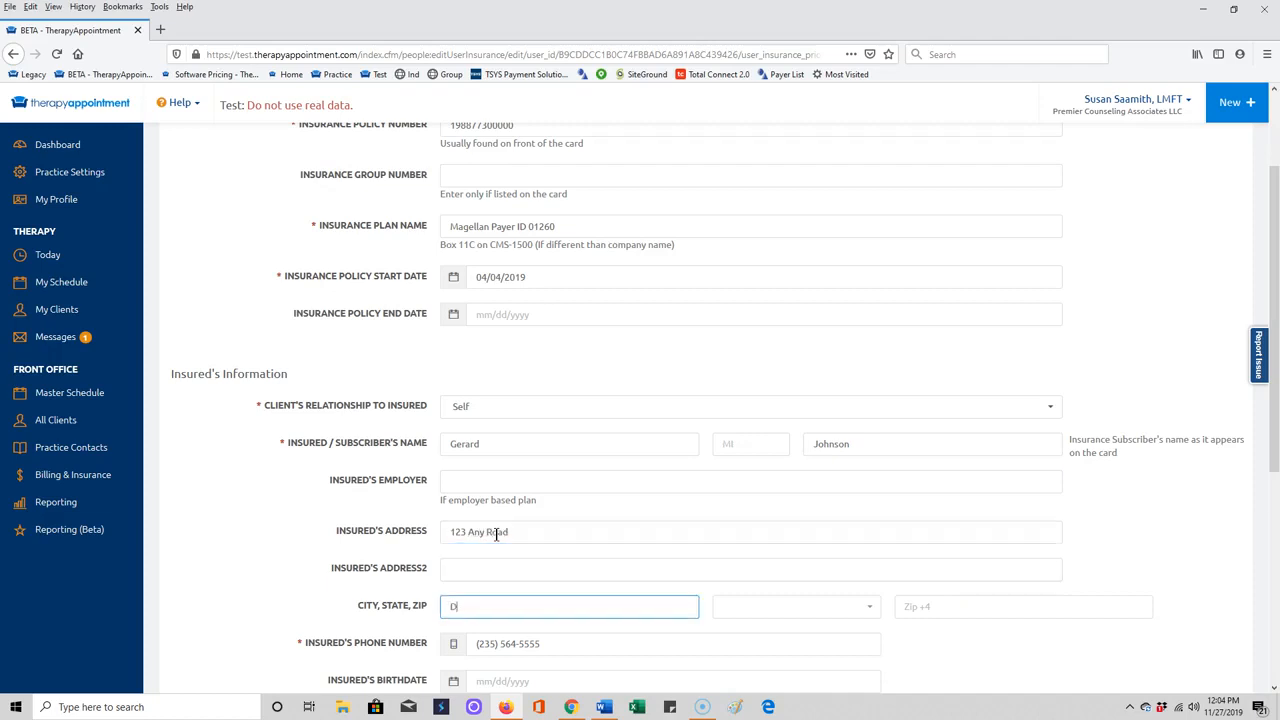
{"action": "key", "text": "Tab"}
Choose the insured's state, enter the zip code and save the insurance policy.
{"action": "type", "text": "tx"}
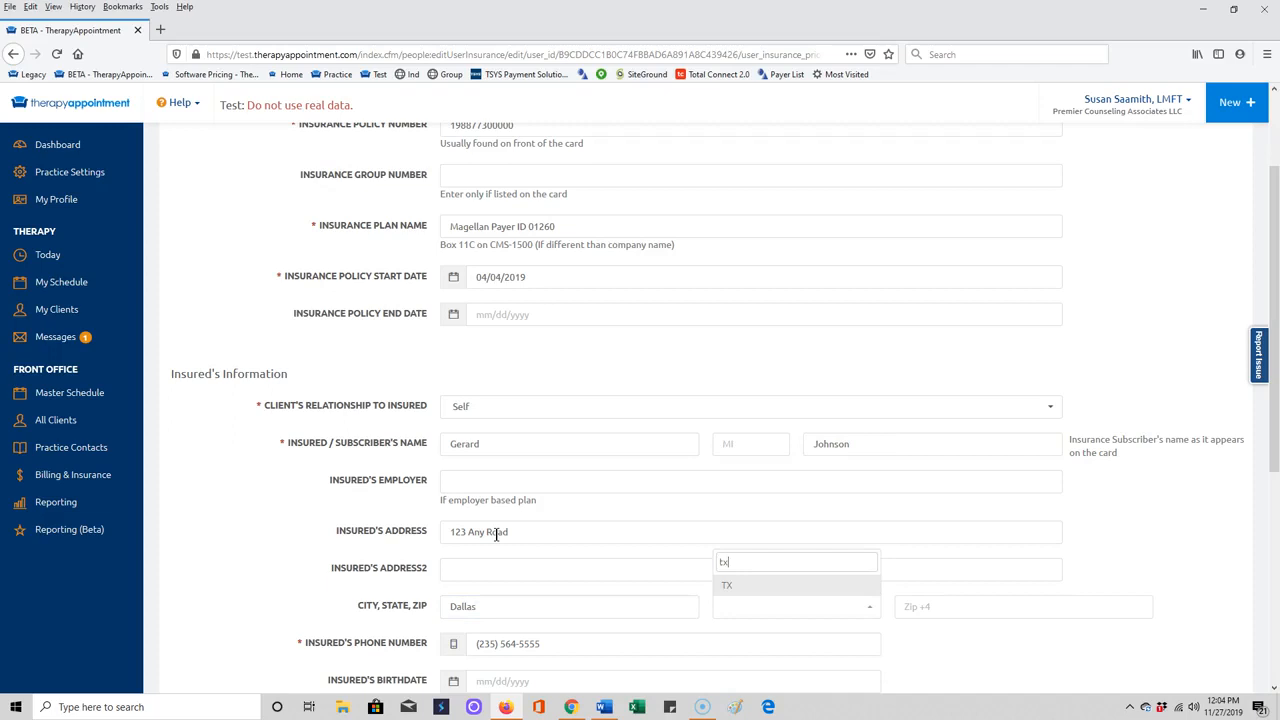
{"action": "left_click", "coordinate": [734, 586]}
{"action": "left_click", "coordinate": [909, 606]}
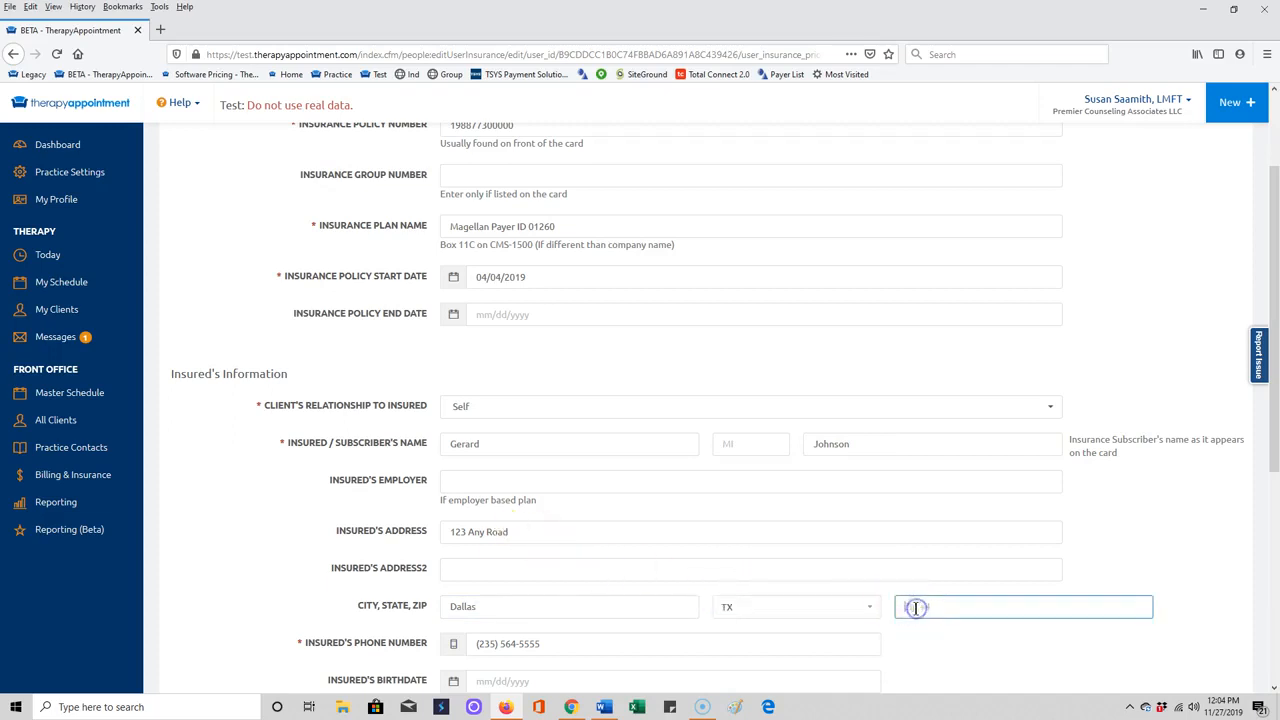
{"action": "type", "text": "12345"}
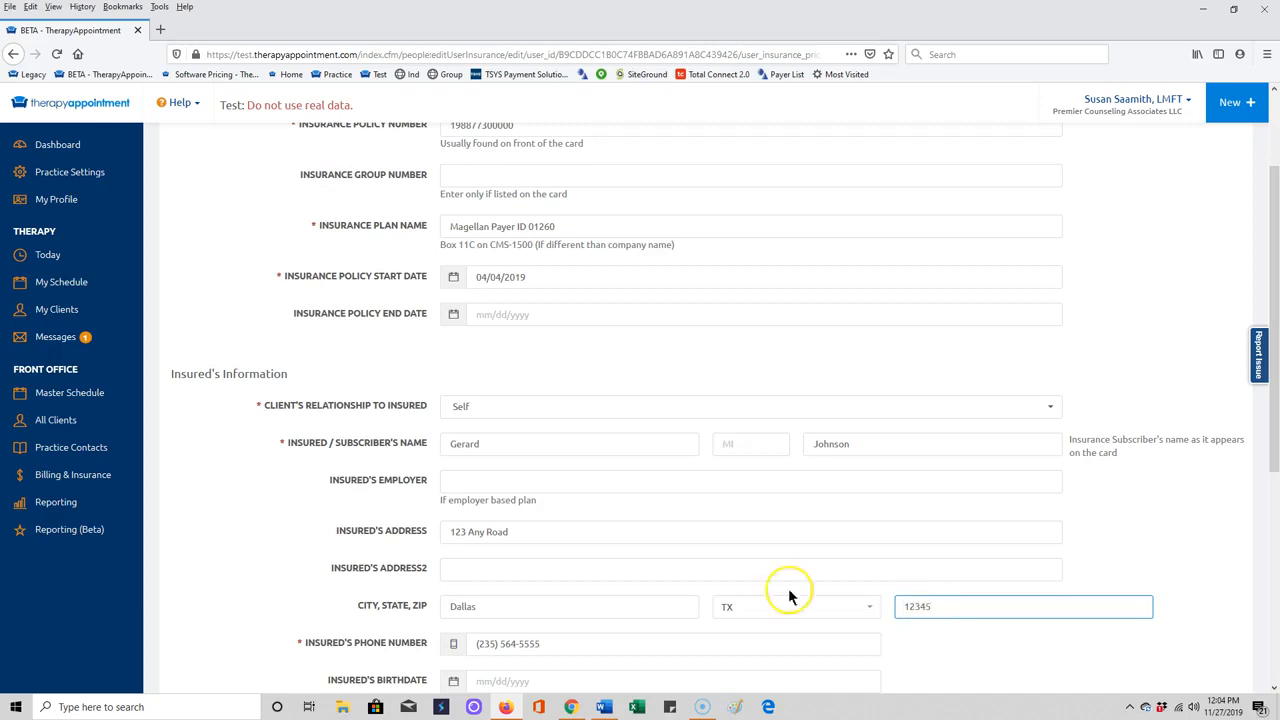
{"action": "scroll", "coordinate": [788, 597], "scroll_direction": "down", "scroll_amount": 4}
{"action": "left_click", "coordinate": [1217, 664]}
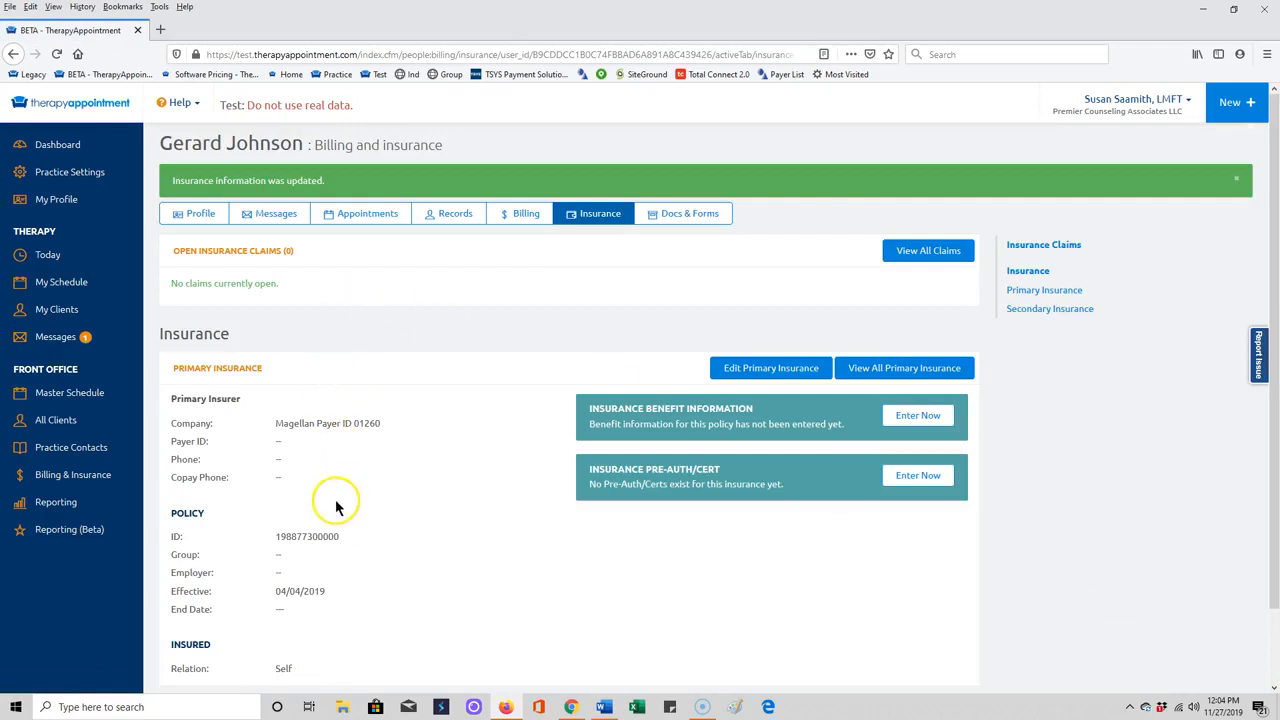
Open the insurance benefit information form and enter 25.00 as the usual fee or co-pay.
{"action": "scroll", "coordinate": [346, 551], "scroll_direction": "down", "scroll_amount": 2}
{"action": "scroll", "coordinate": [351, 563], "scroll_direction": "up", "scroll_amount": 2}
{"action": "left_click", "coordinate": [933, 424]}
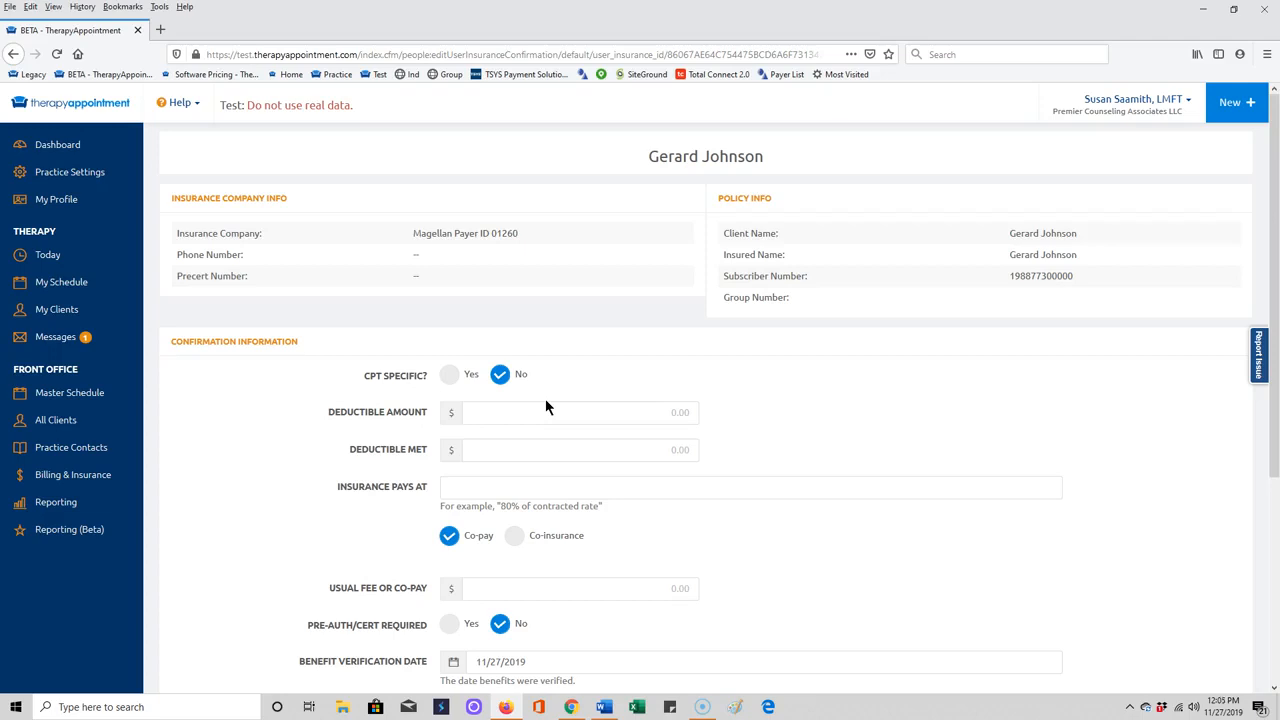
{"action": "scroll", "coordinate": [515, 500], "scroll_direction": "down", "scroll_amount": 1}
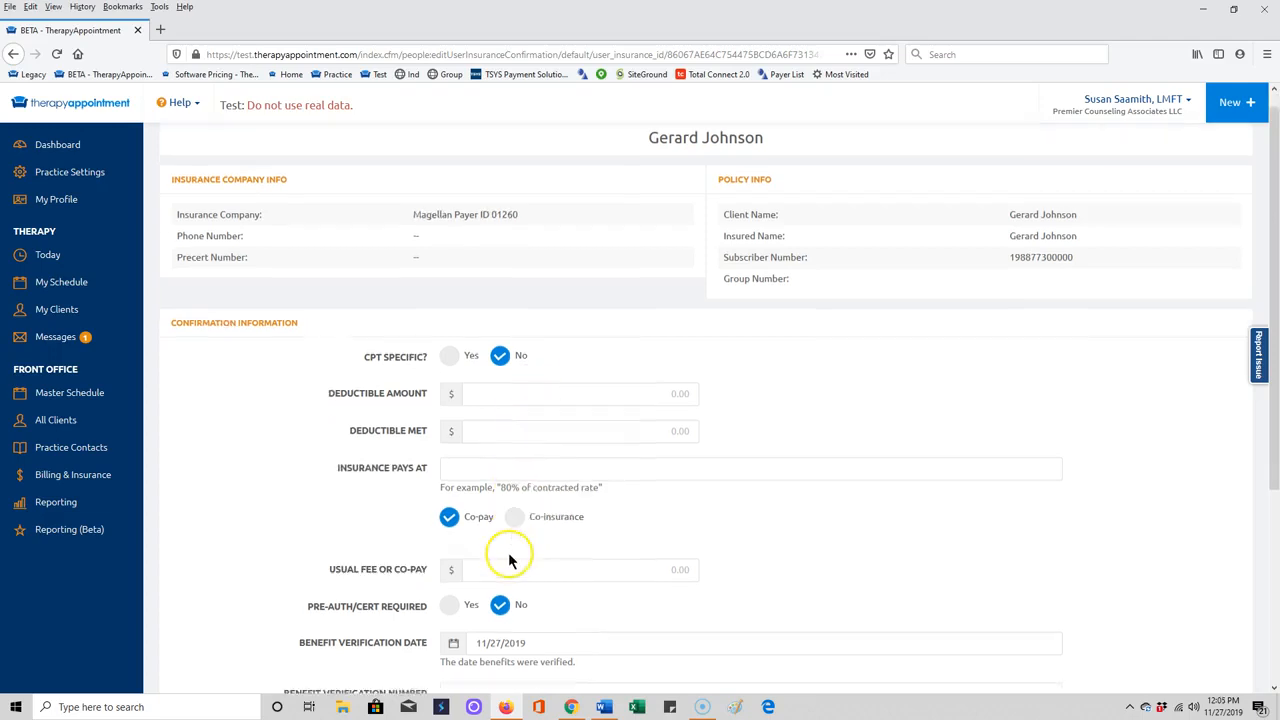
{"action": "left_click", "coordinate": [538, 521]}
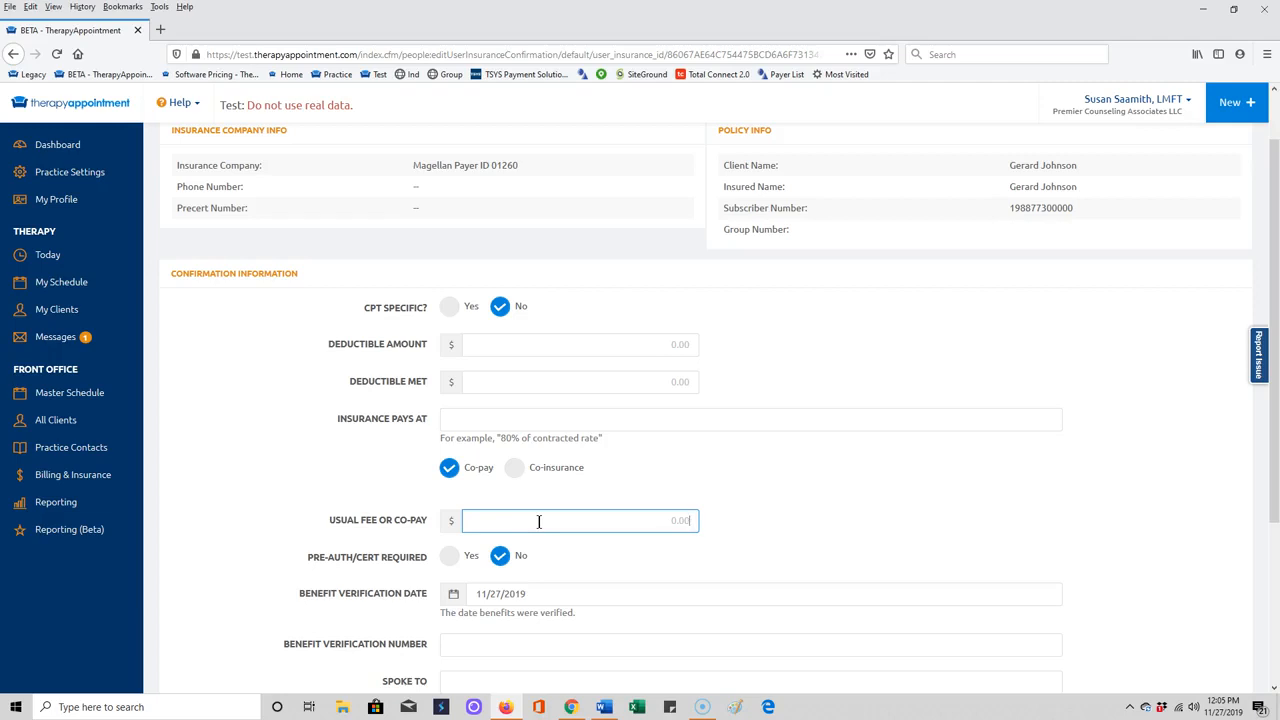
{"action": "type", "text": "25.00"}
Enter a deductible amount of 3,000.00 with 0 deductible met.
{"action": "left_click", "coordinate": [524, 348]}
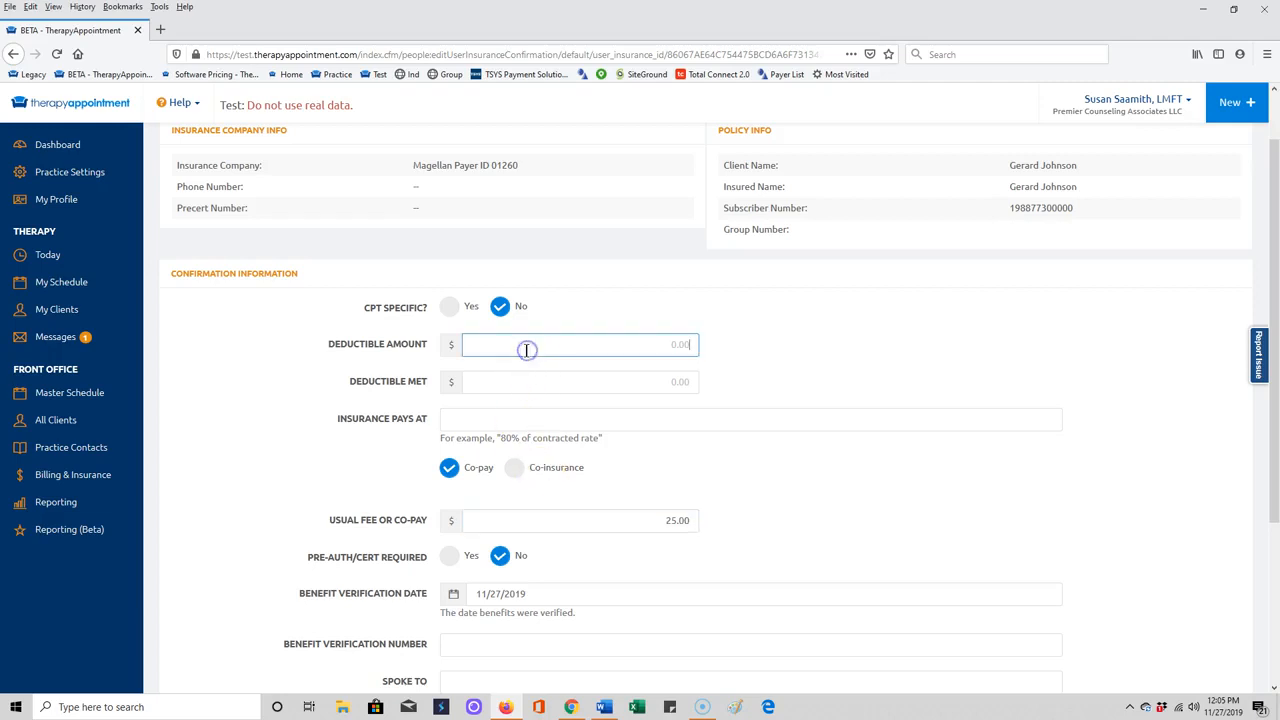
{"action": "type", "text": "3,000.00"}
{"action": "left_click", "coordinate": [634, 386]}
{"action": "type", "text": "0"}
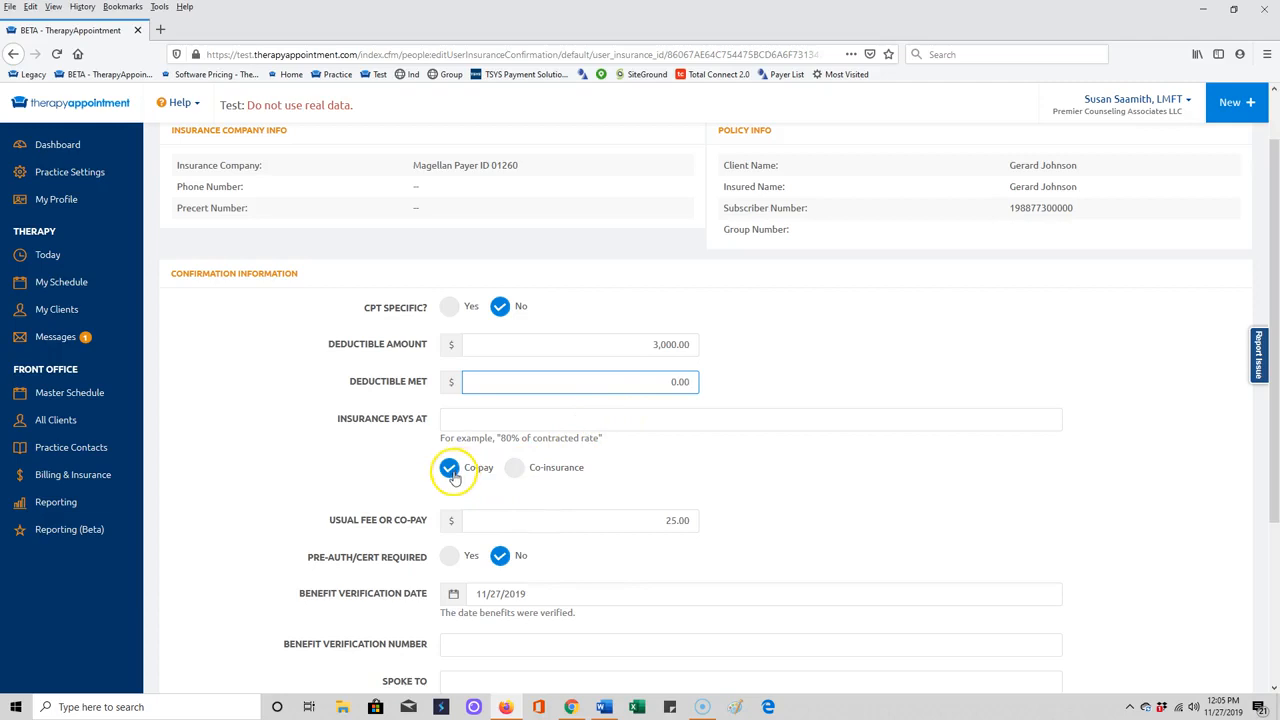
Switch the plan to co-insurance, replace the usual fee with 87.11, and save the confirmation.
{"action": "left_click", "coordinate": [514, 468]}
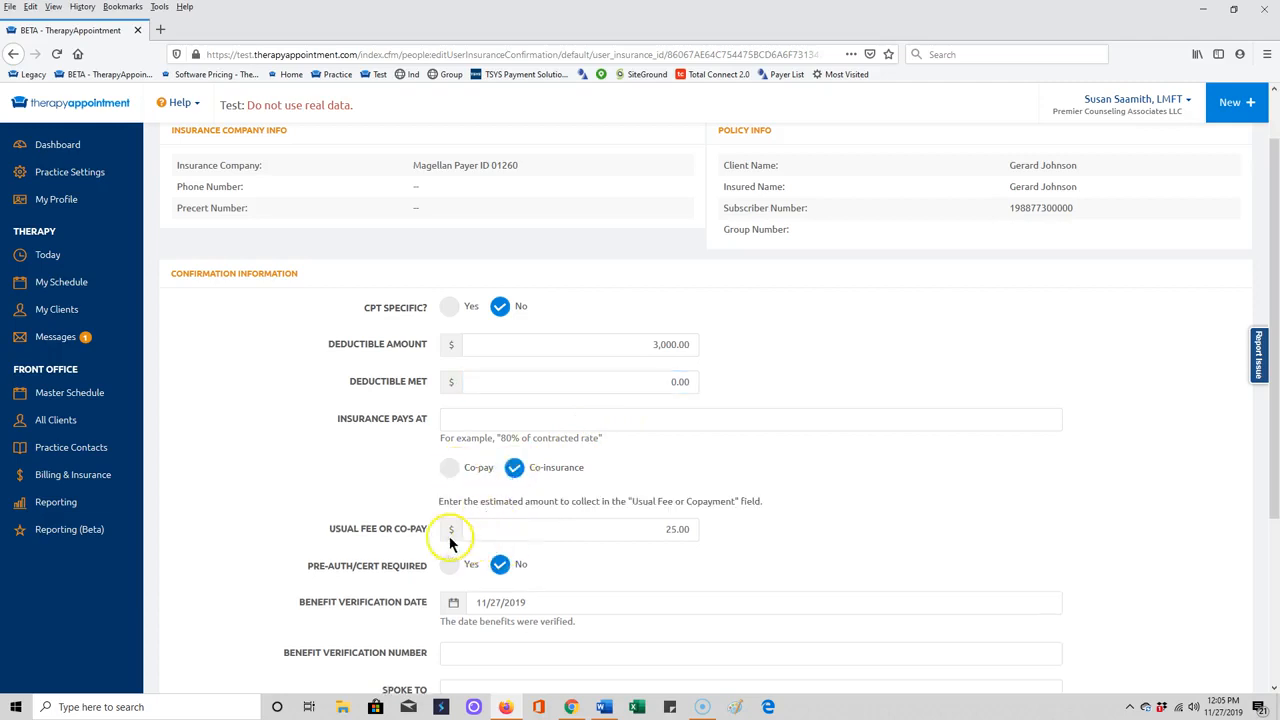
{"action": "left_click_drag", "start_coordinate": [658, 531], "coordinate": [706, 530]}
{"action": "left_click", "coordinate": [733, 540]}
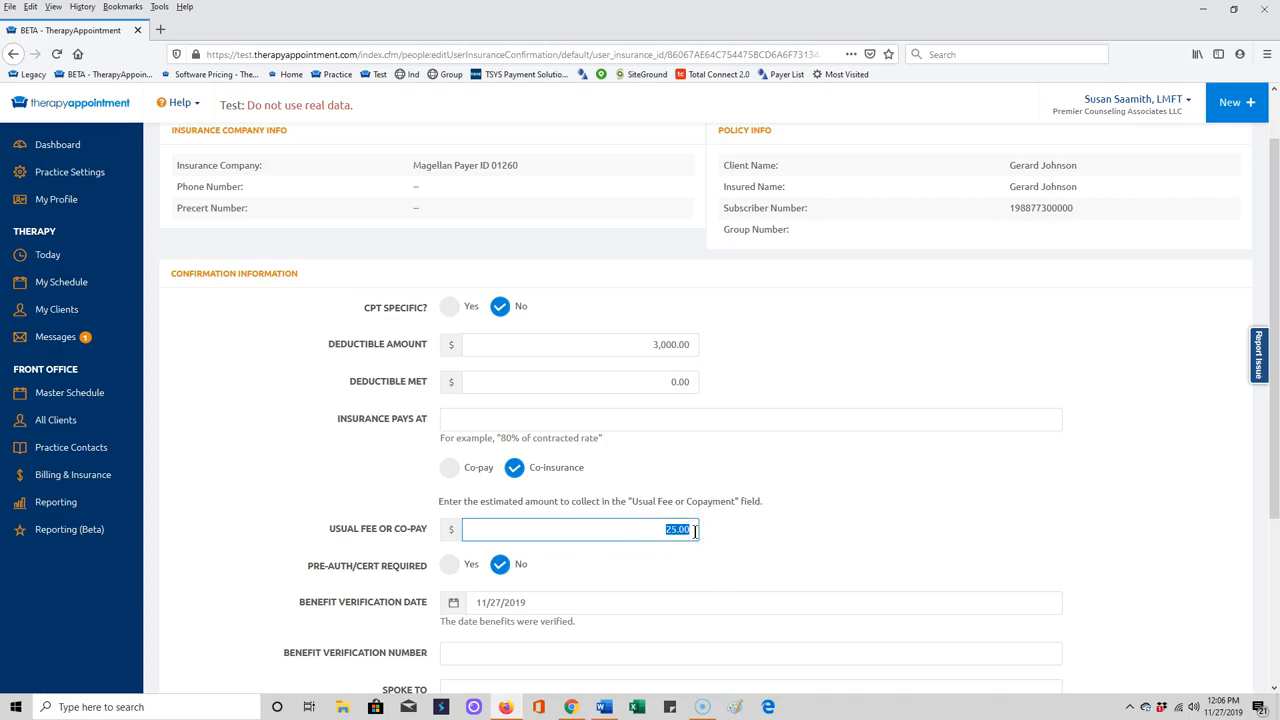
{"action": "type", "text": "0.87"}
{"action": "type", "text": "11"}
{"action": "scroll", "coordinate": [694, 531], "scroll_direction": "down", "scroll_amount": 2}
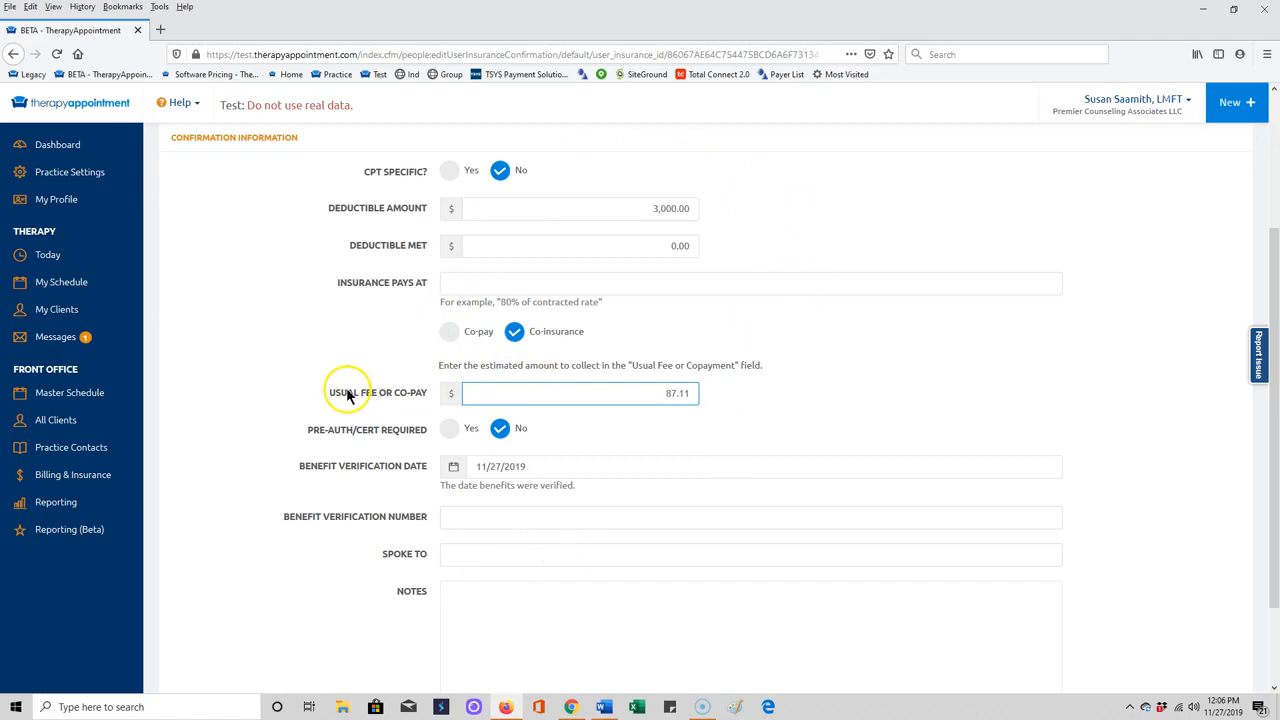
{"action": "left_click_drag", "start_coordinate": [331, 392], "coordinate": [427, 395]}
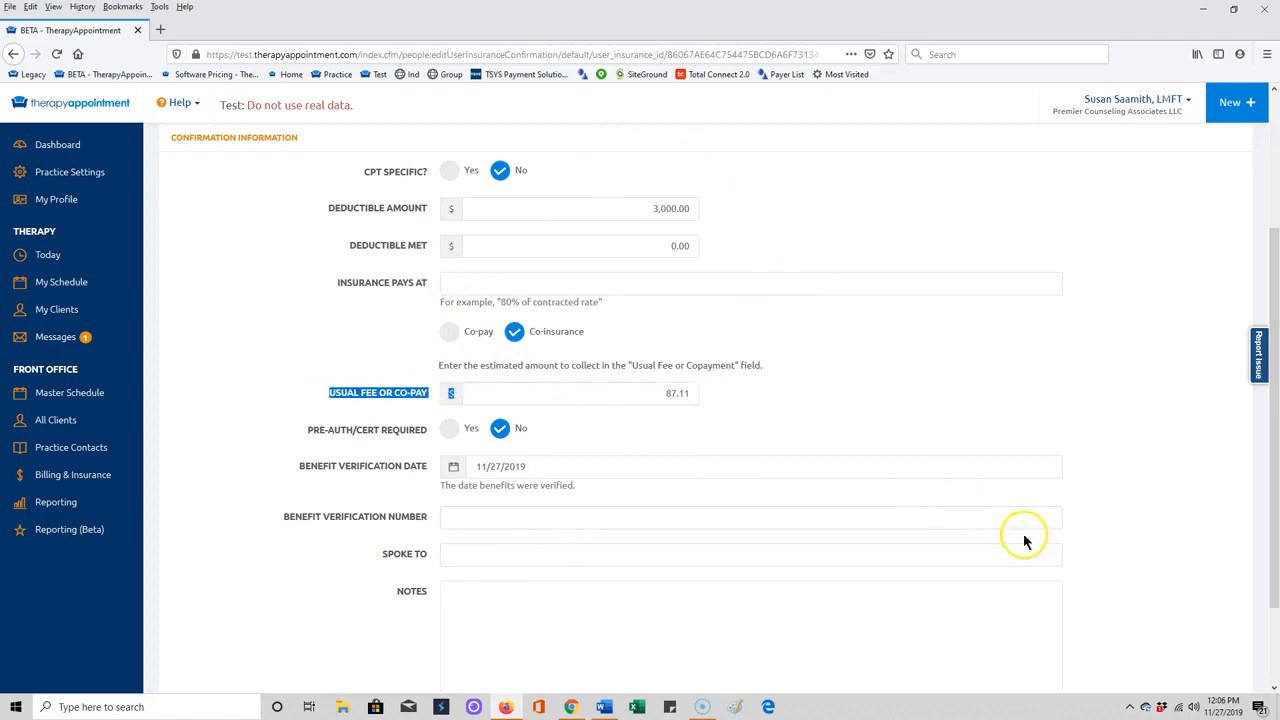
{"action": "scroll", "coordinate": [1131, 640], "scroll_direction": "down", "scroll_amount": 2}
{"action": "left_click", "coordinate": [1212, 664]}
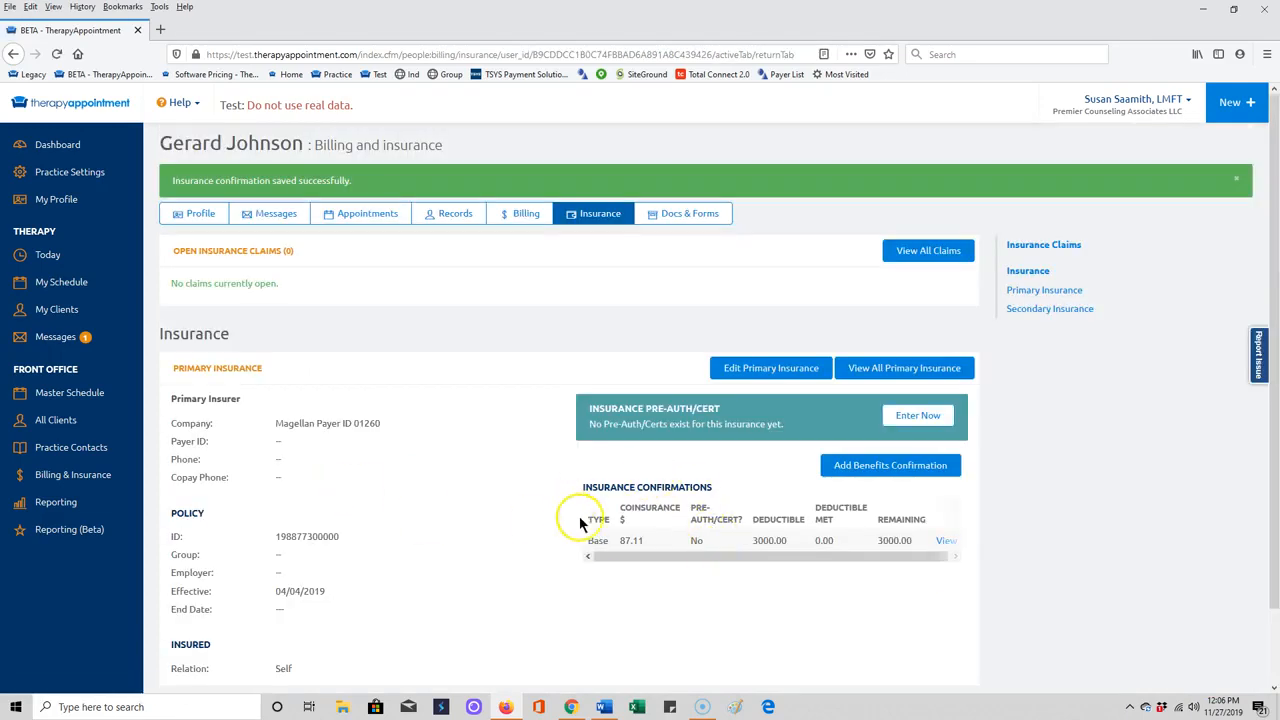
Reopen the saved benefits confirmation, change the usual fee from 87.11 to 8.71, and save.
{"action": "left_click_drag", "start_coordinate": [922, 560], "coordinate": [945, 557]}
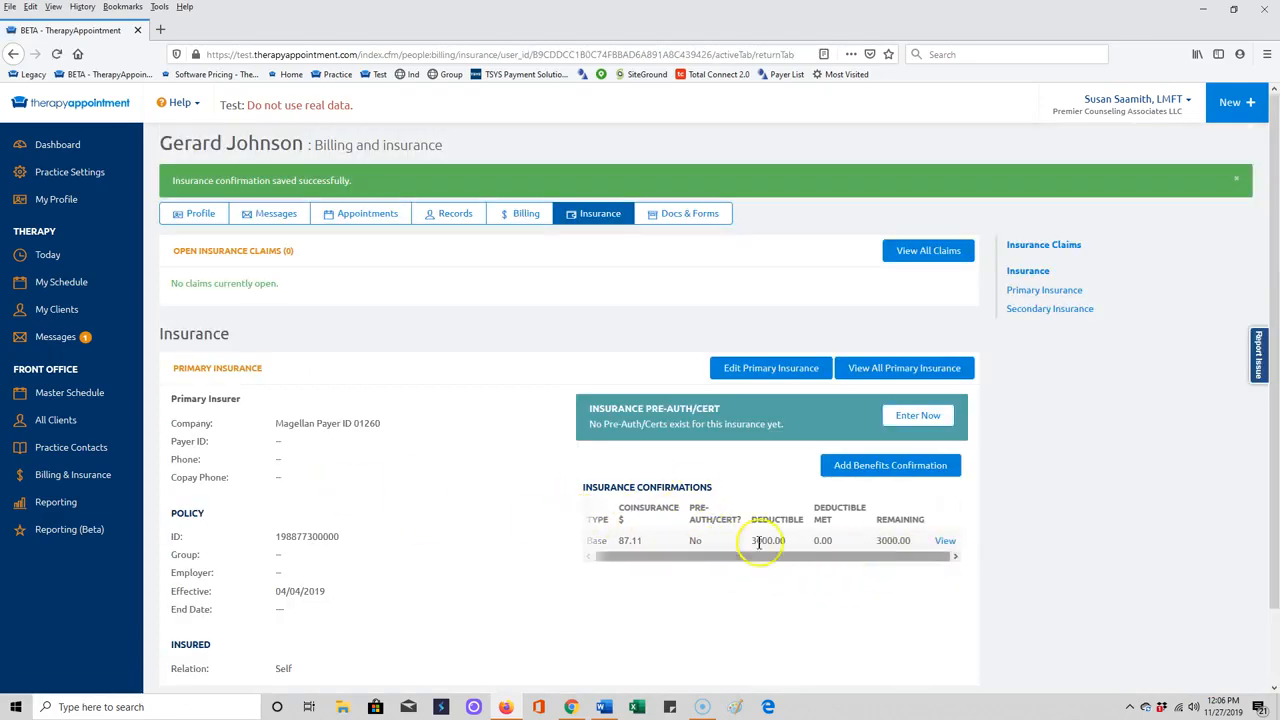
{"action": "left_click", "coordinate": [944, 544]}
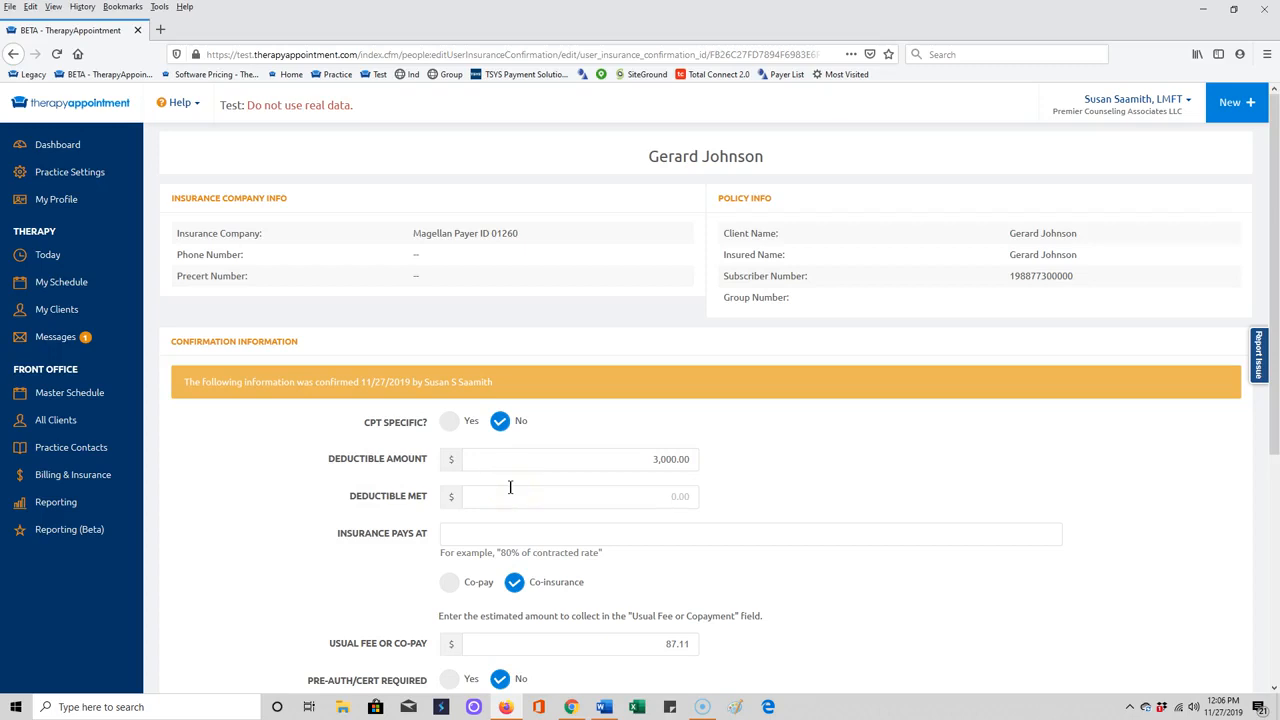
{"action": "scroll", "coordinate": [510, 487], "scroll_direction": "down", "scroll_amount": 4}
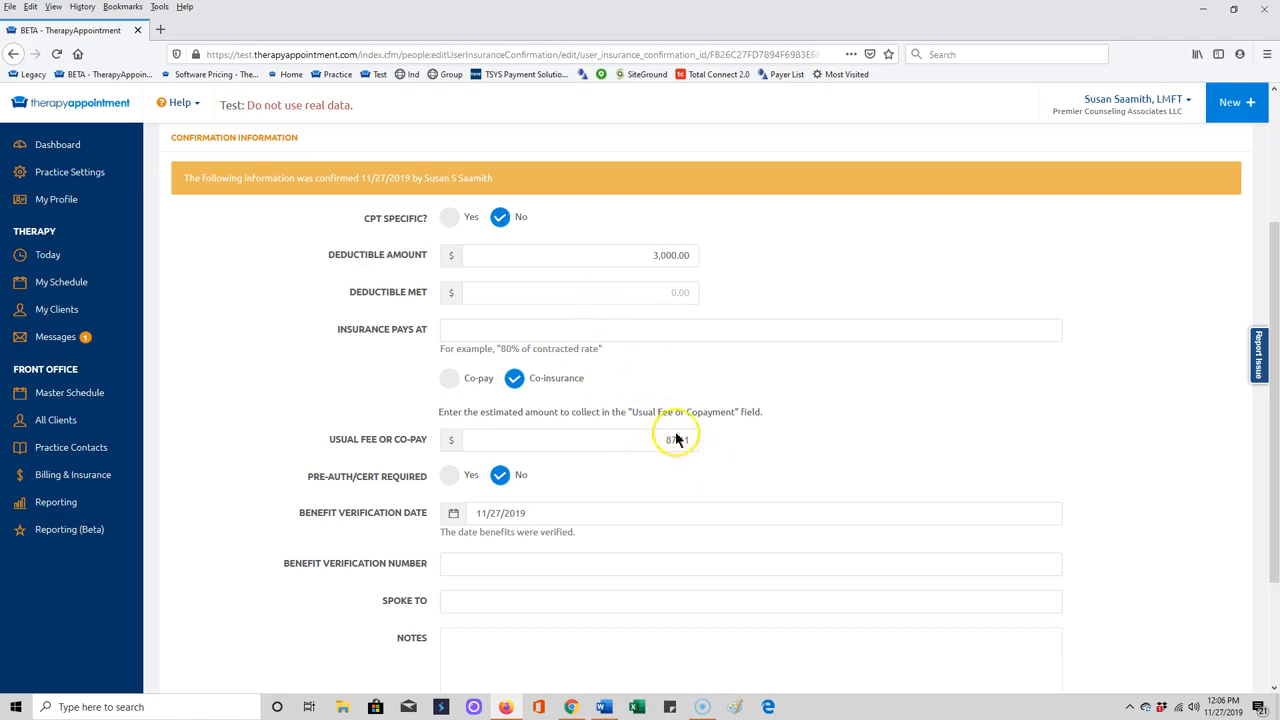
{"action": "left_click", "coordinate": [666, 440]}
{"action": "type", "text": "8"}
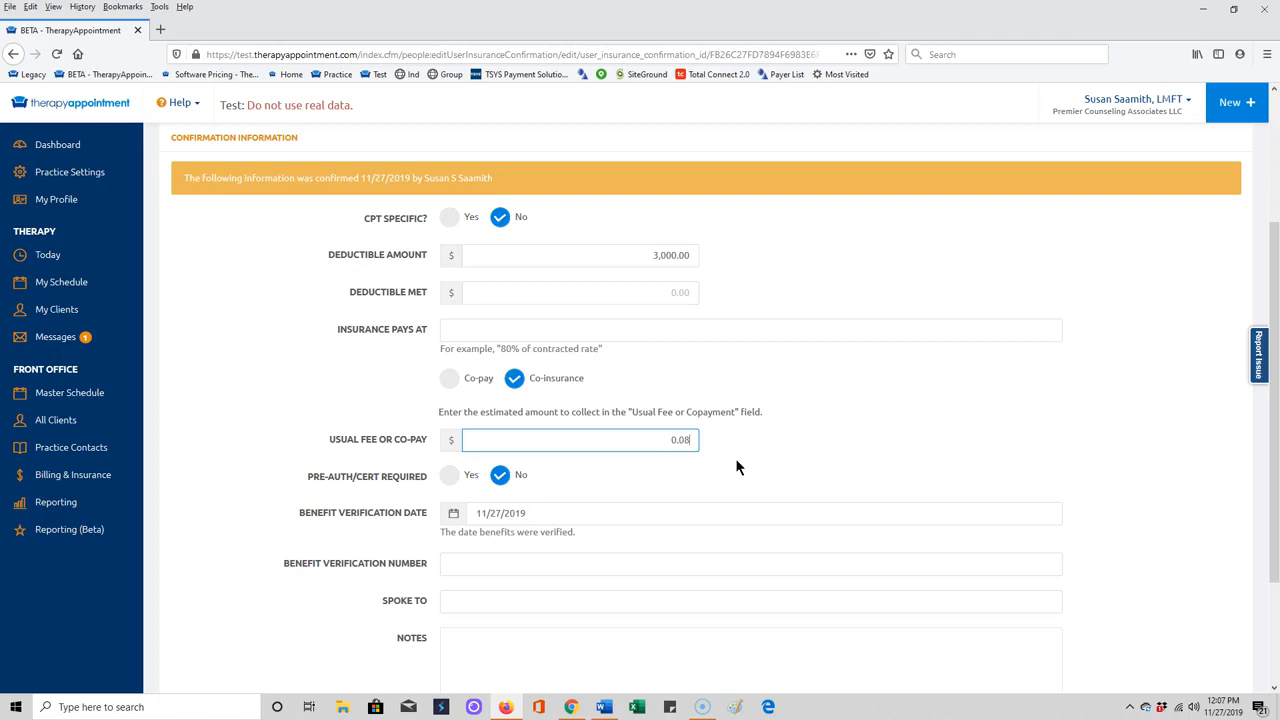
{"action": "type", "text": ".71"}
{"action": "left_click", "coordinate": [745, 459]}
{"action": "scroll", "coordinate": [760, 485], "scroll_direction": "down", "scroll_amount": 3}
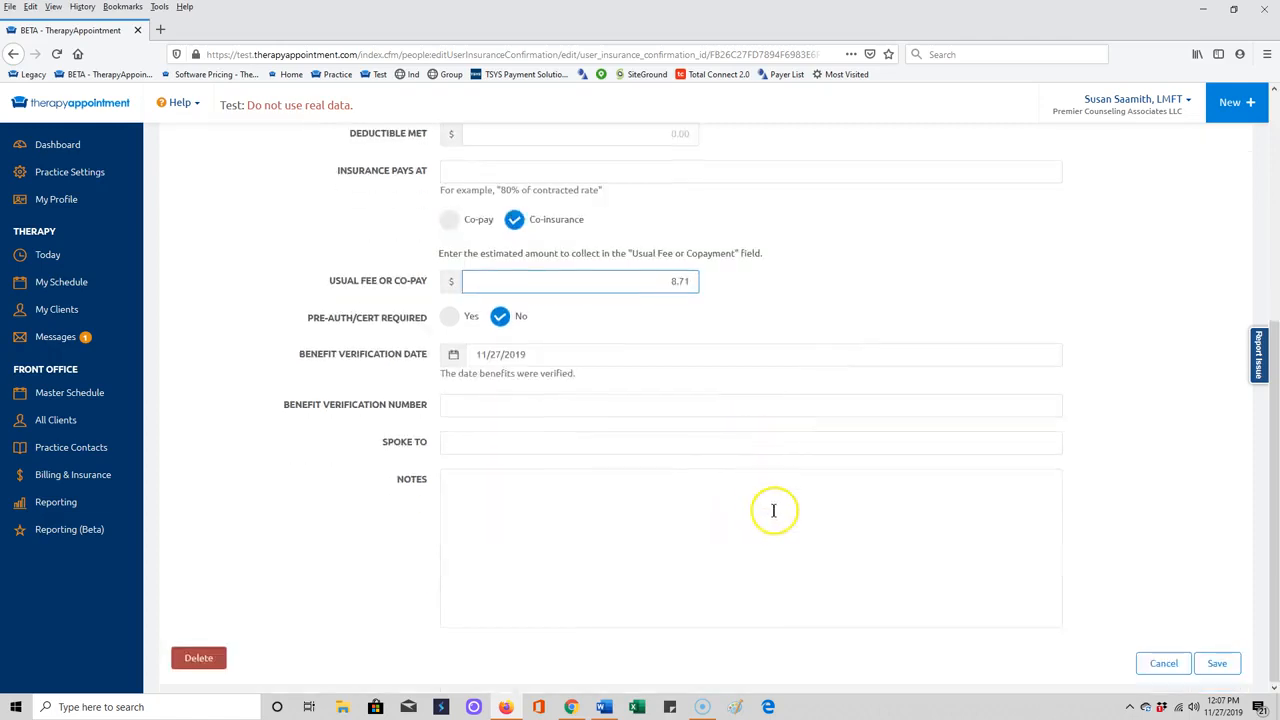
{"action": "left_click", "coordinate": [1218, 667]}
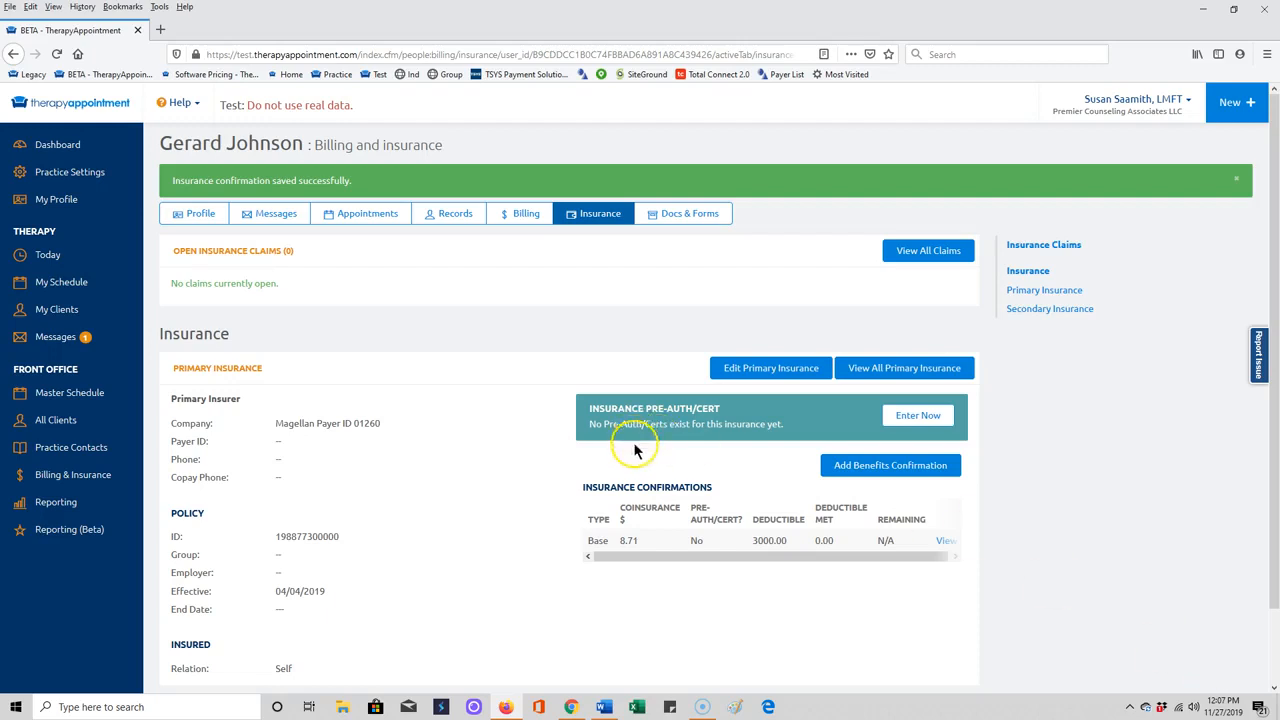
Open a new pre-authorization/certification entry form from the Insurance Pre-Auth/Cert panel.
{"action": "scroll", "coordinate": [640, 455], "scroll_direction": "down", "scroll_amount": 1}
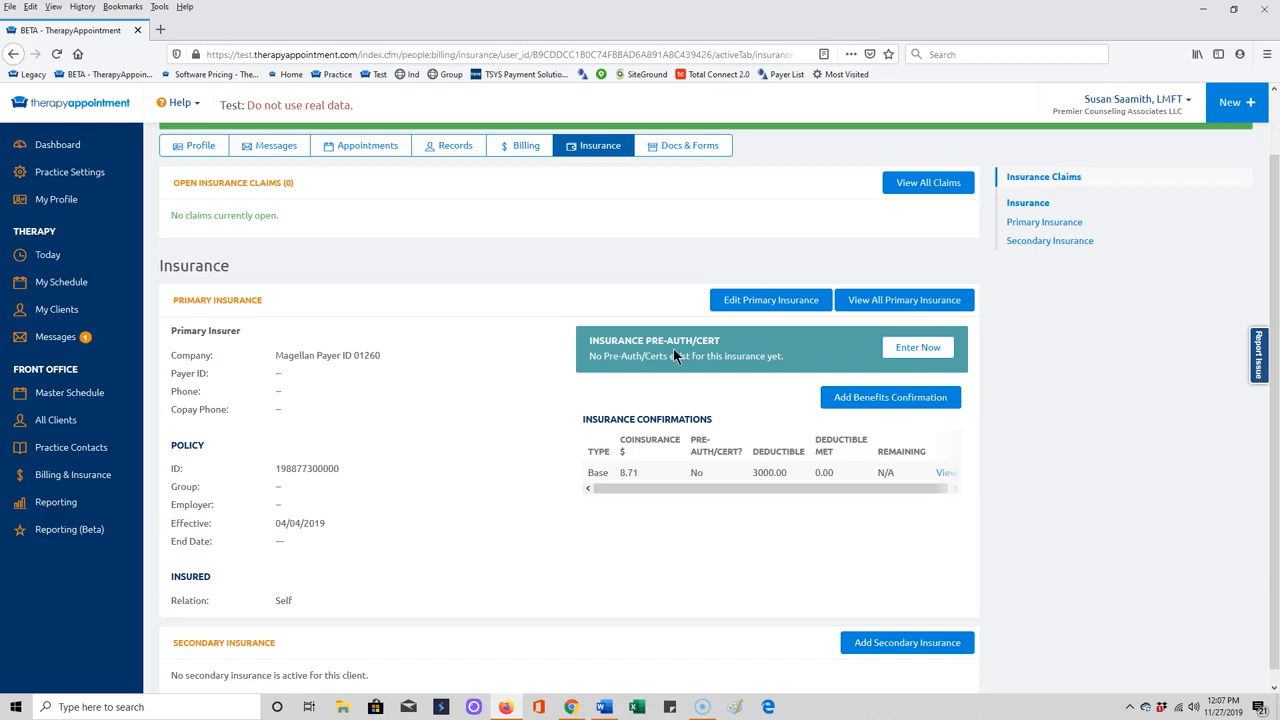
{"action": "left_click", "coordinate": [925, 350]}
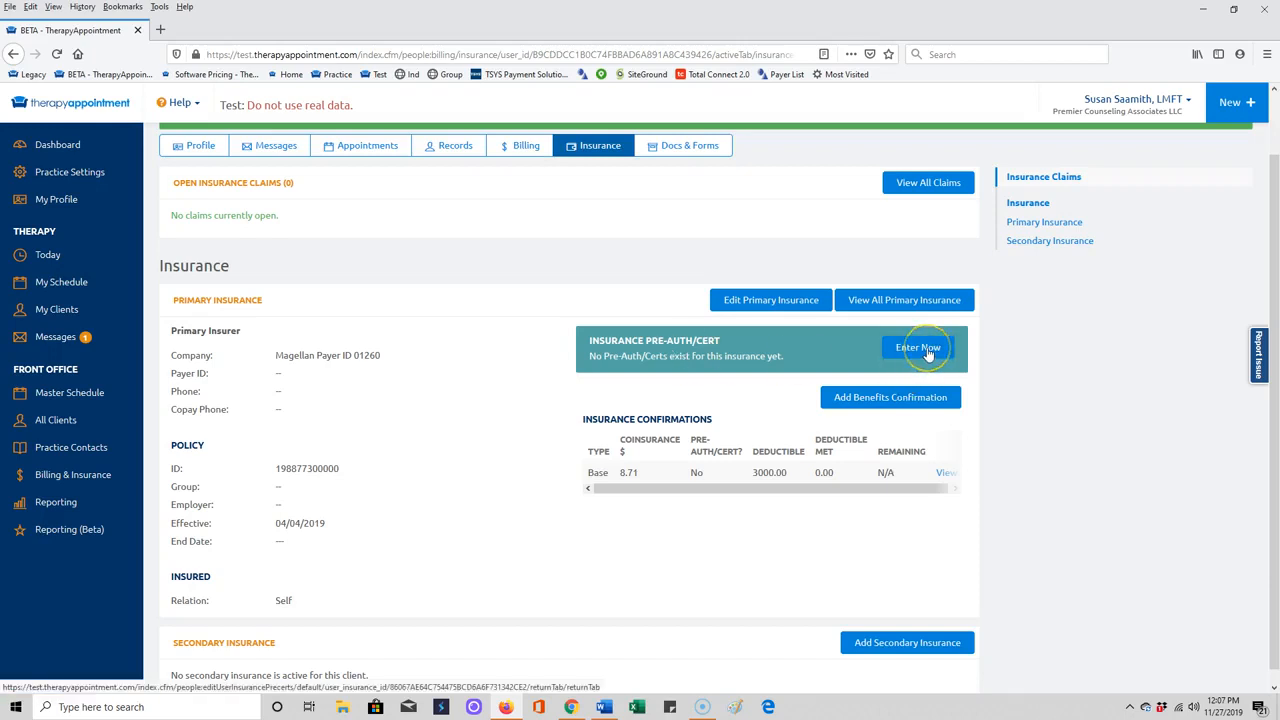
{"action": "left_click", "coordinate": [925, 350]}
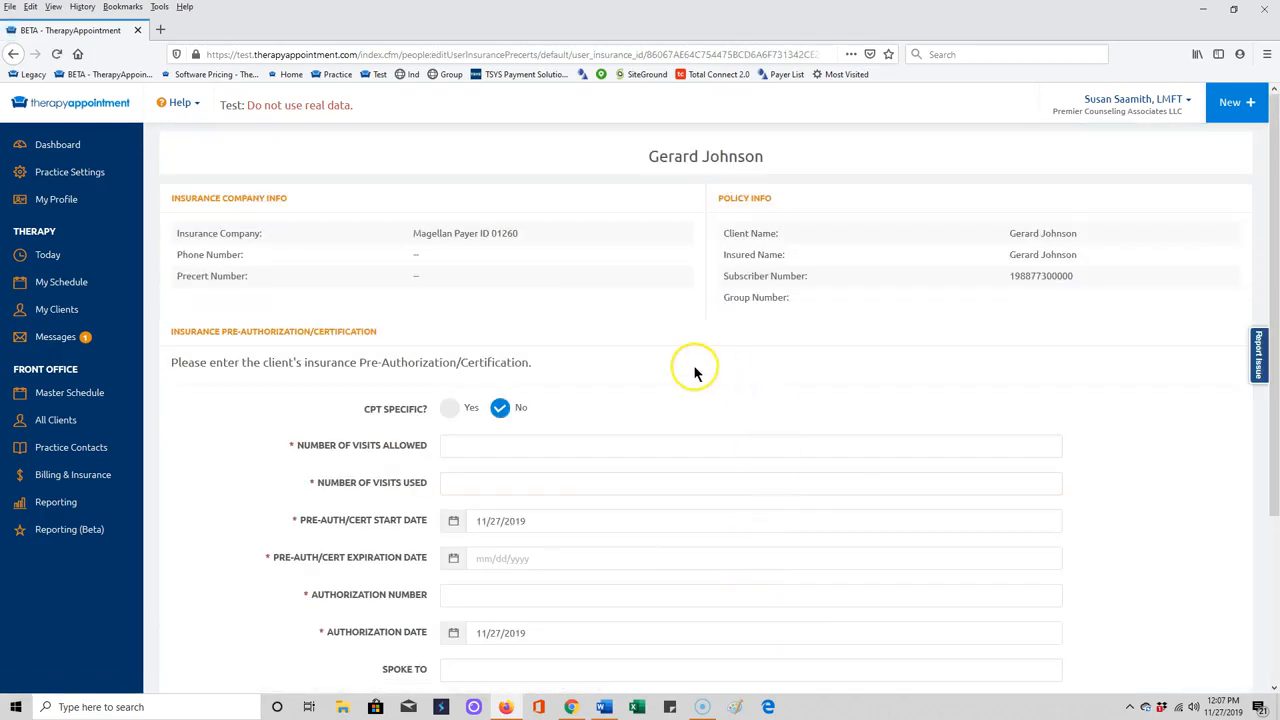
Leave CPT Specific on No and enter 5 visits allowed and 0 visits used.
{"action": "left_click", "coordinate": [451, 409]}
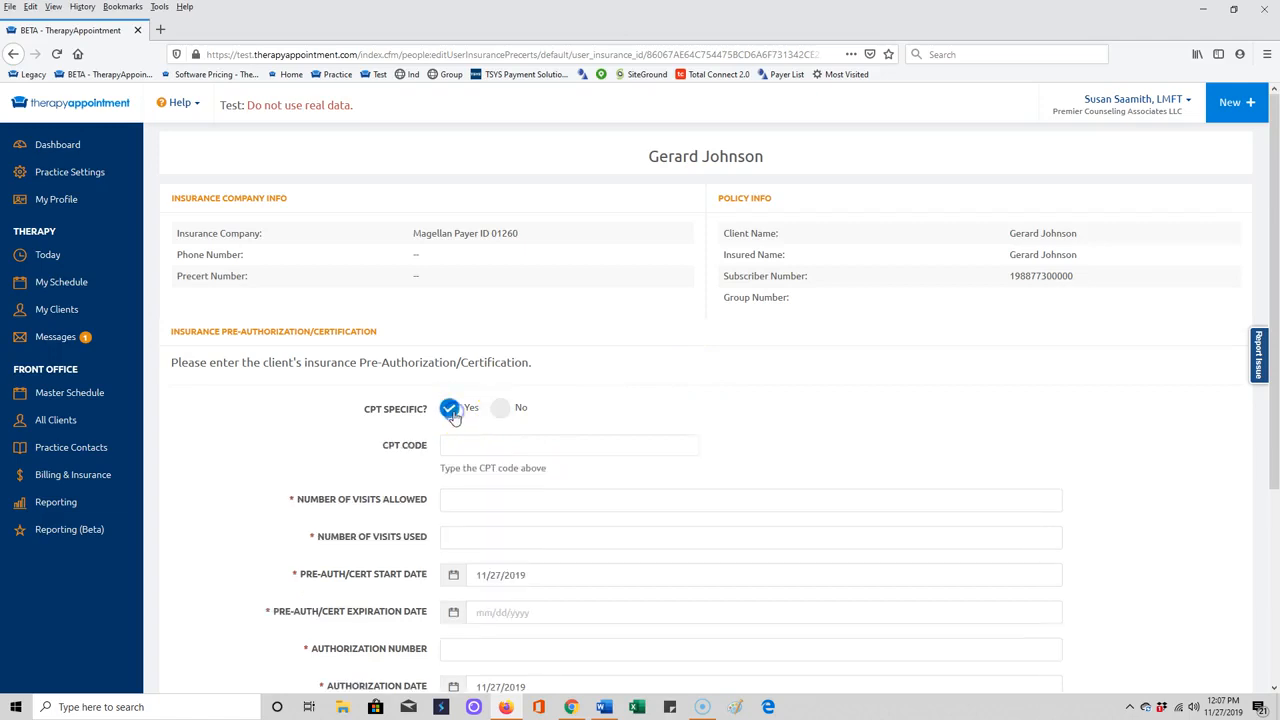
{"action": "left_click", "coordinate": [502, 412]}
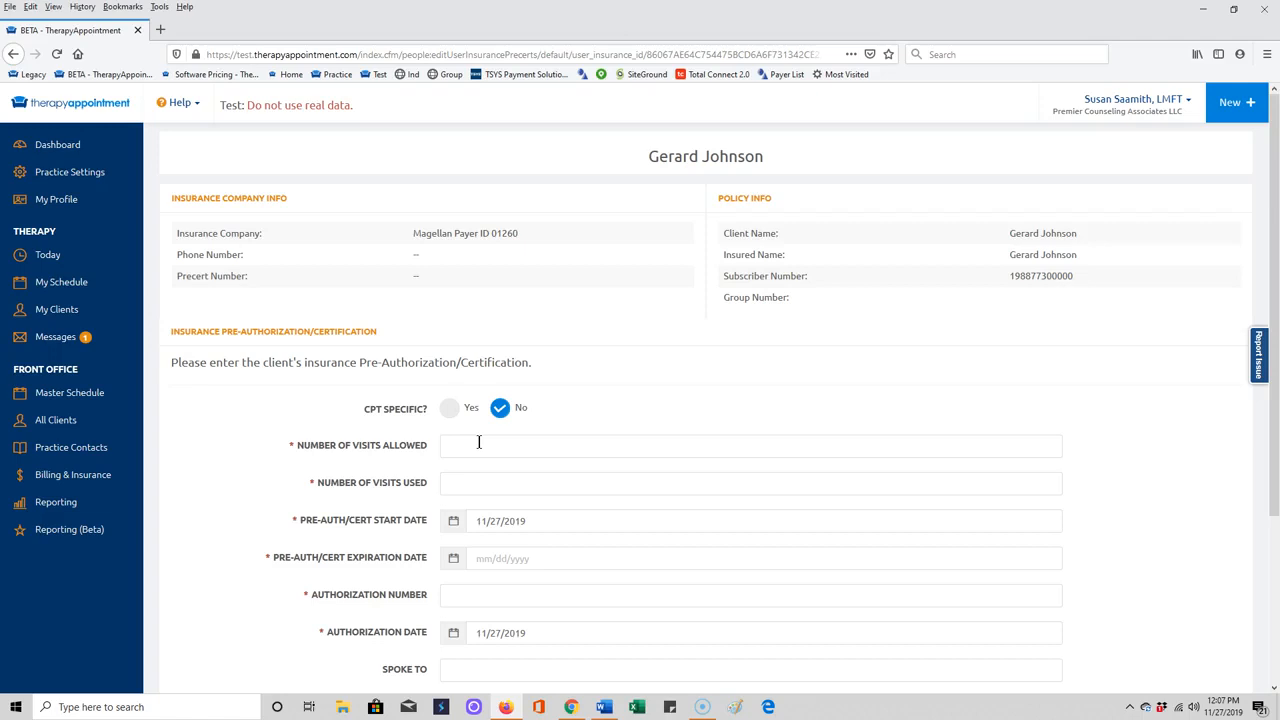
{"action": "left_click", "coordinate": [451, 409]}
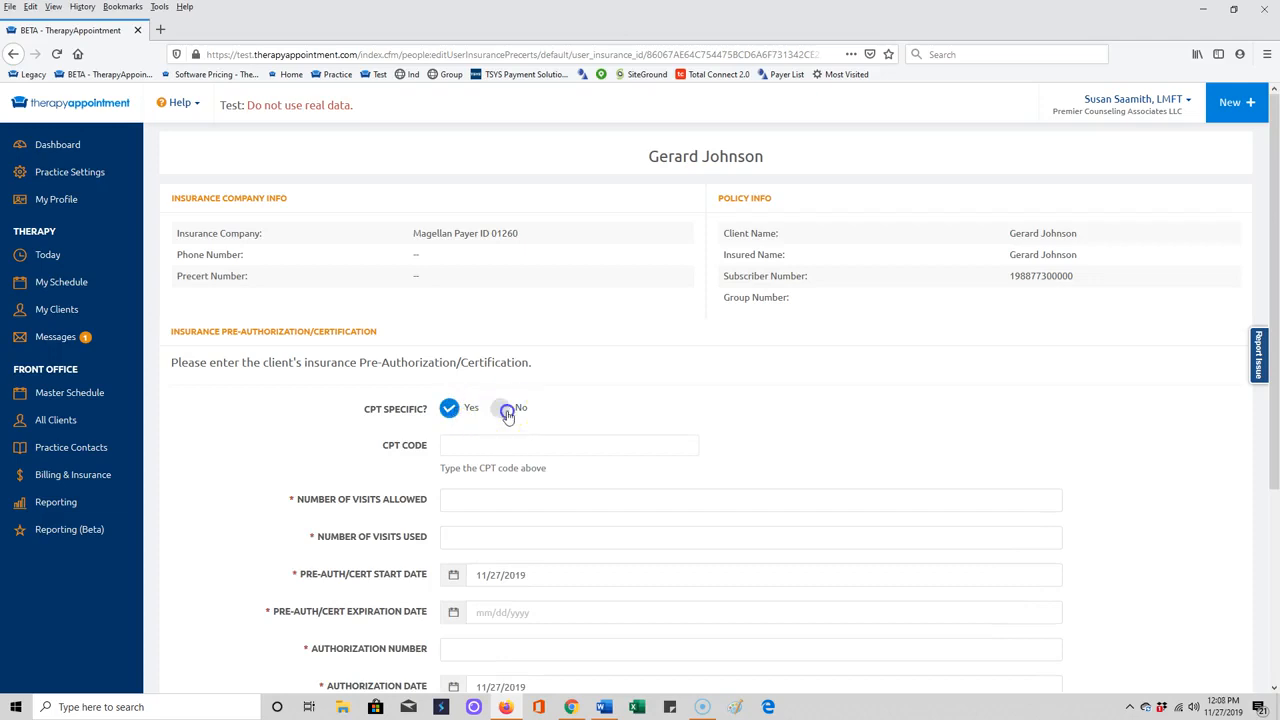
{"action": "left_click", "coordinate": [503, 410]}
{"action": "left_click", "coordinate": [473, 449]}
{"action": "type", "text": "5"}
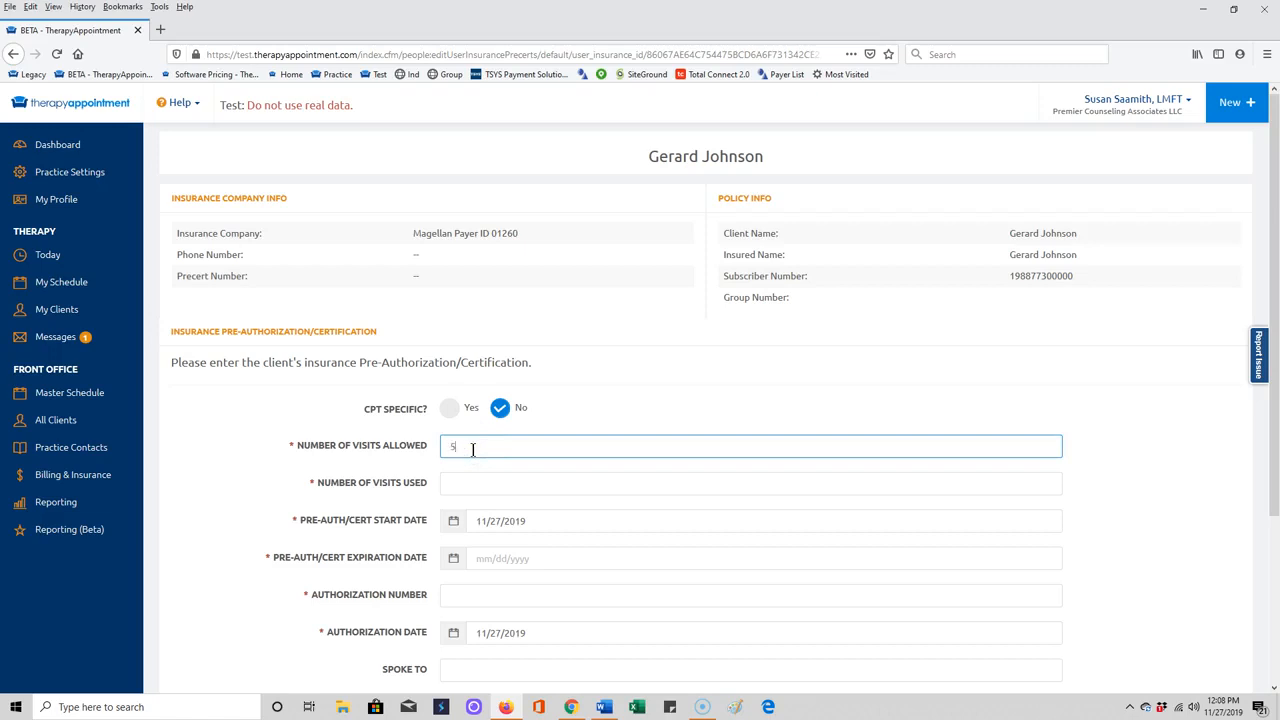
{"action": "left_click", "coordinate": [462, 481]}
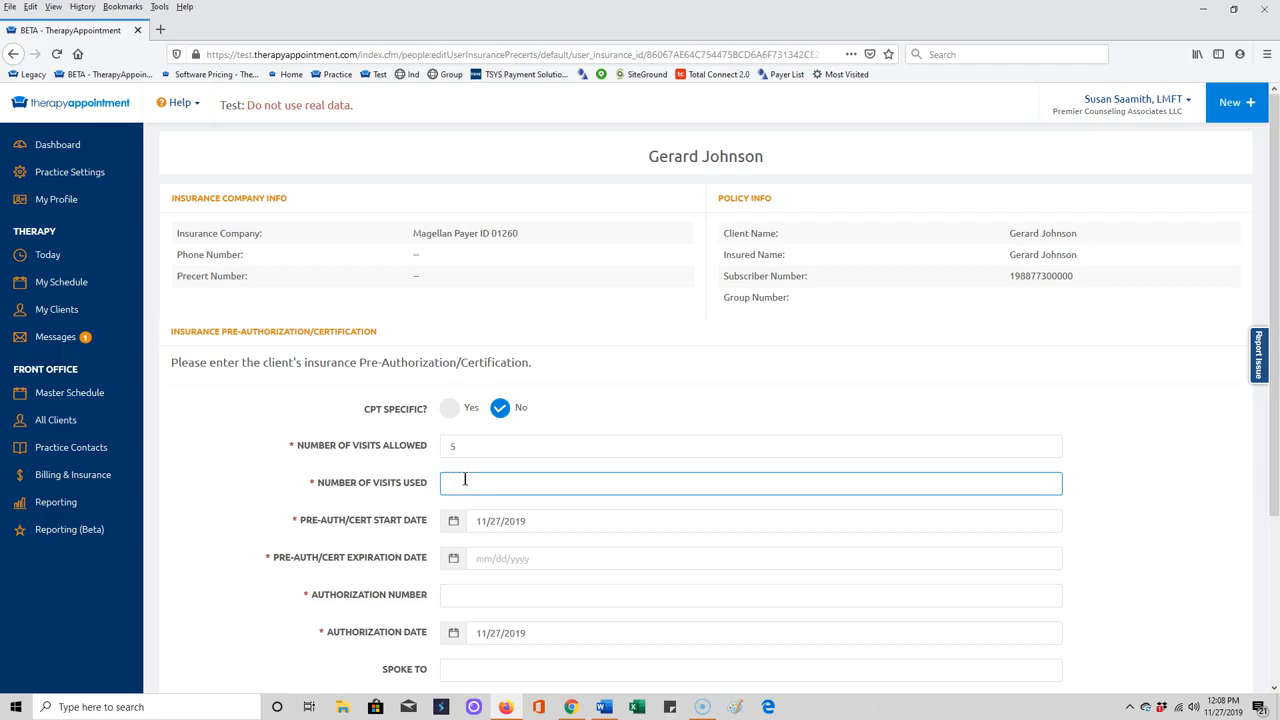
{"action": "type", "text": "0"}
{"action": "left_click", "coordinate": [557, 523]}
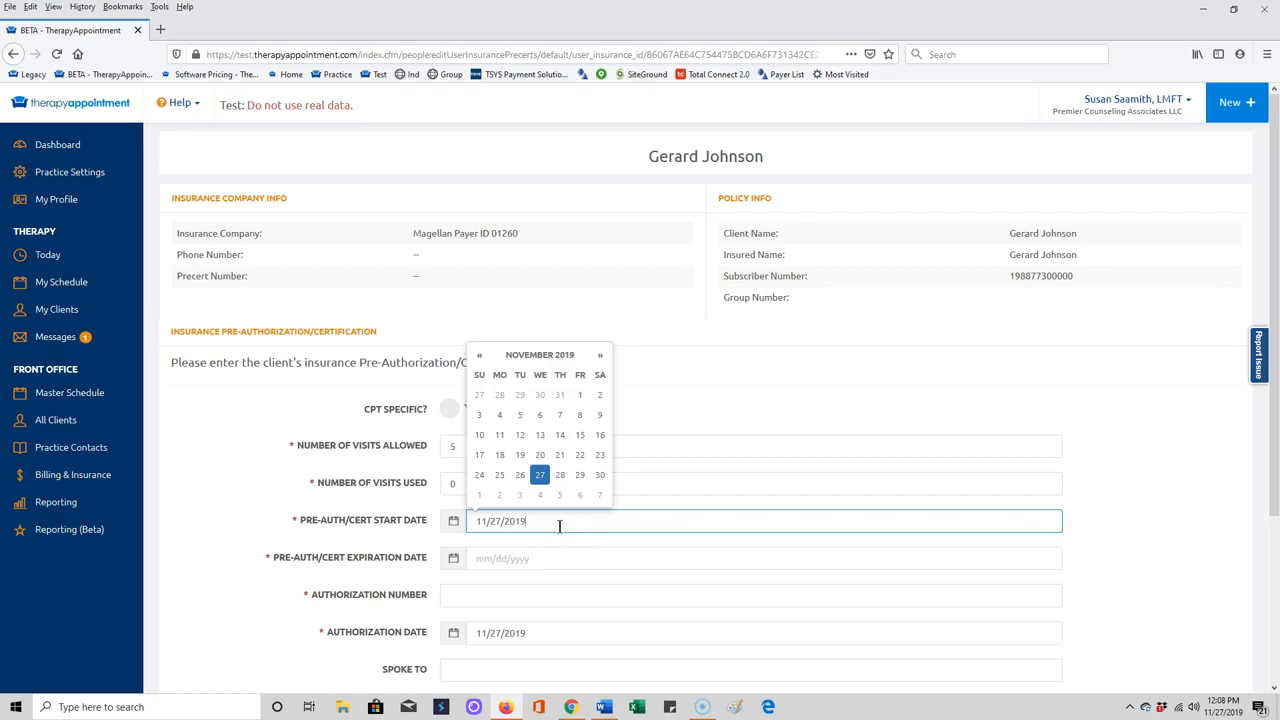
Set the pre-authorization period from 10/01/2019 to 12/31/2019.
{"action": "left_click", "coordinate": [479, 355]}
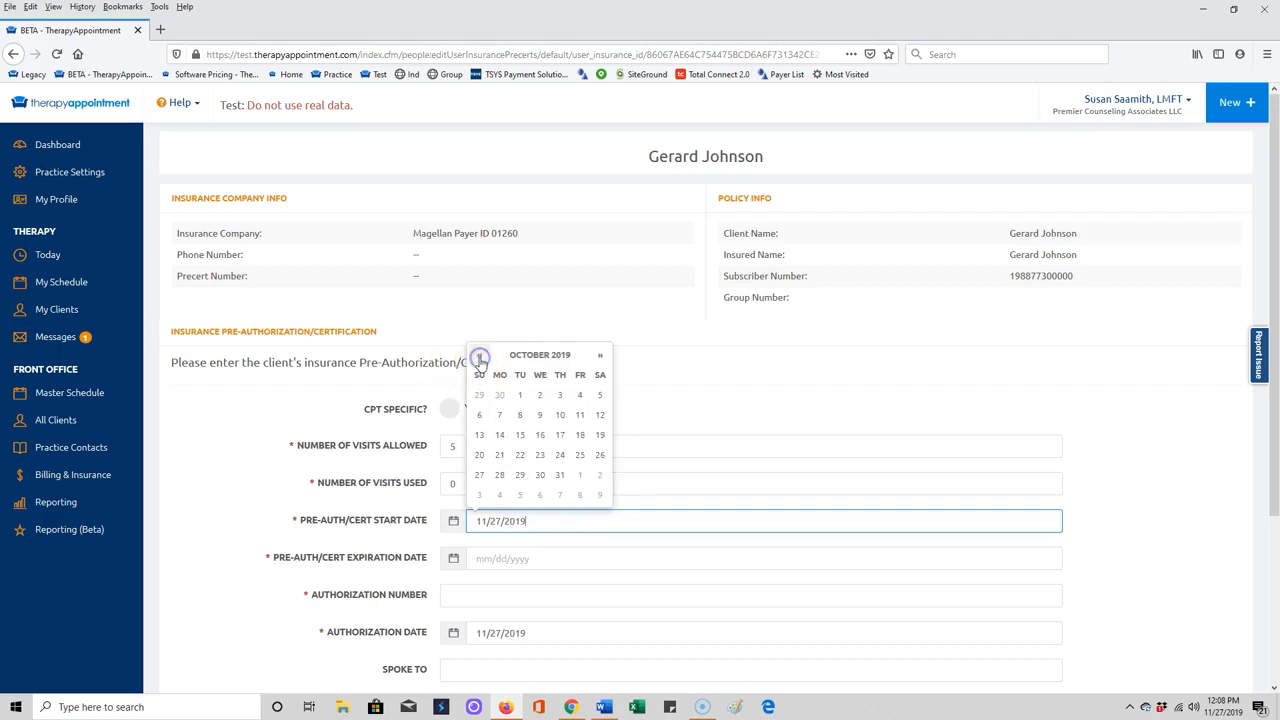
{"action": "left_click", "coordinate": [519, 395]}
{"action": "left_click", "coordinate": [511, 550]}
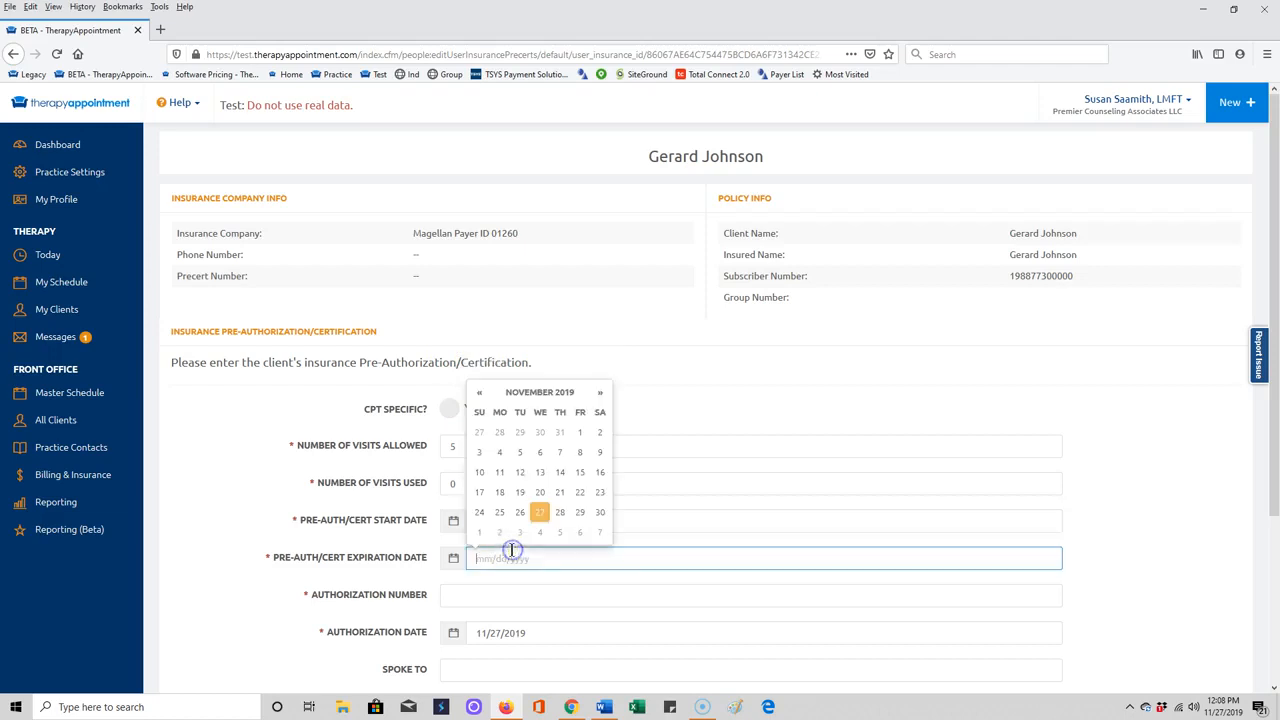
{"action": "left_click", "coordinate": [599, 394]}
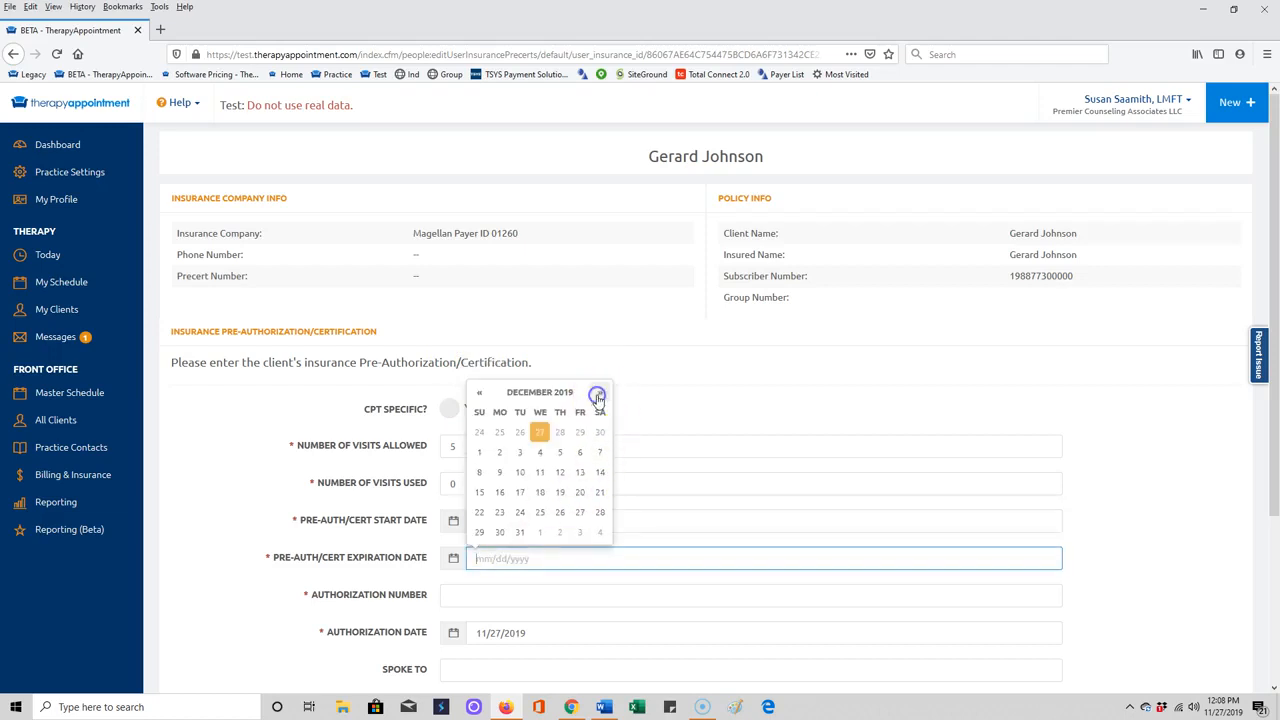
{"action": "left_click", "coordinate": [520, 533]}
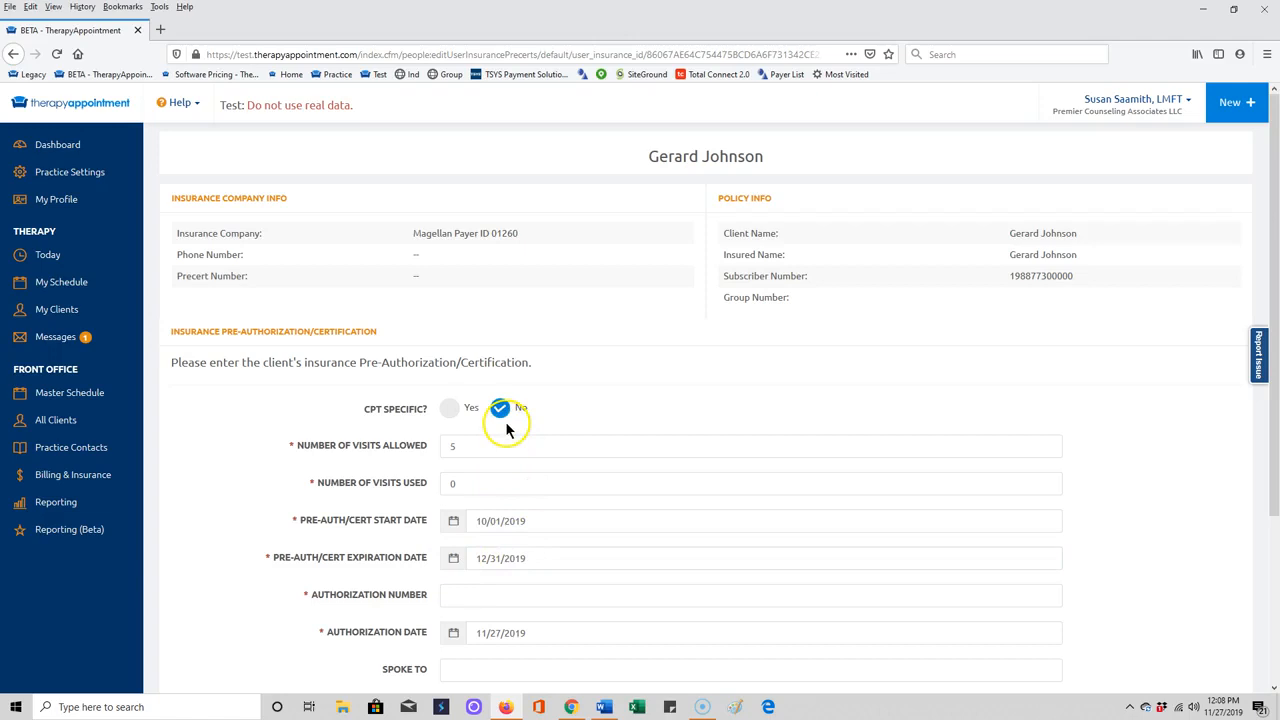
Enter the authorization number and save the pre-authorization record.
{"action": "scroll", "coordinate": [523, 530], "scroll_direction": "down", "scroll_amount": 3}
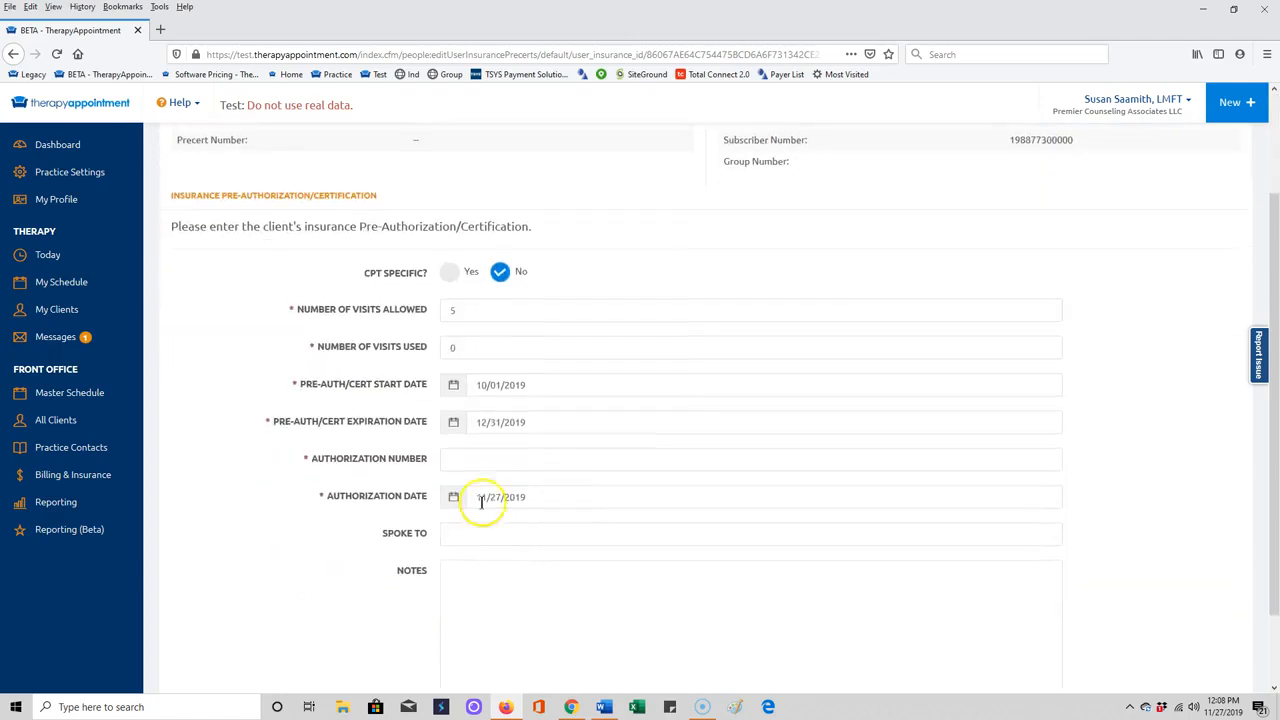
{"action": "left_click", "coordinate": [472, 458]}
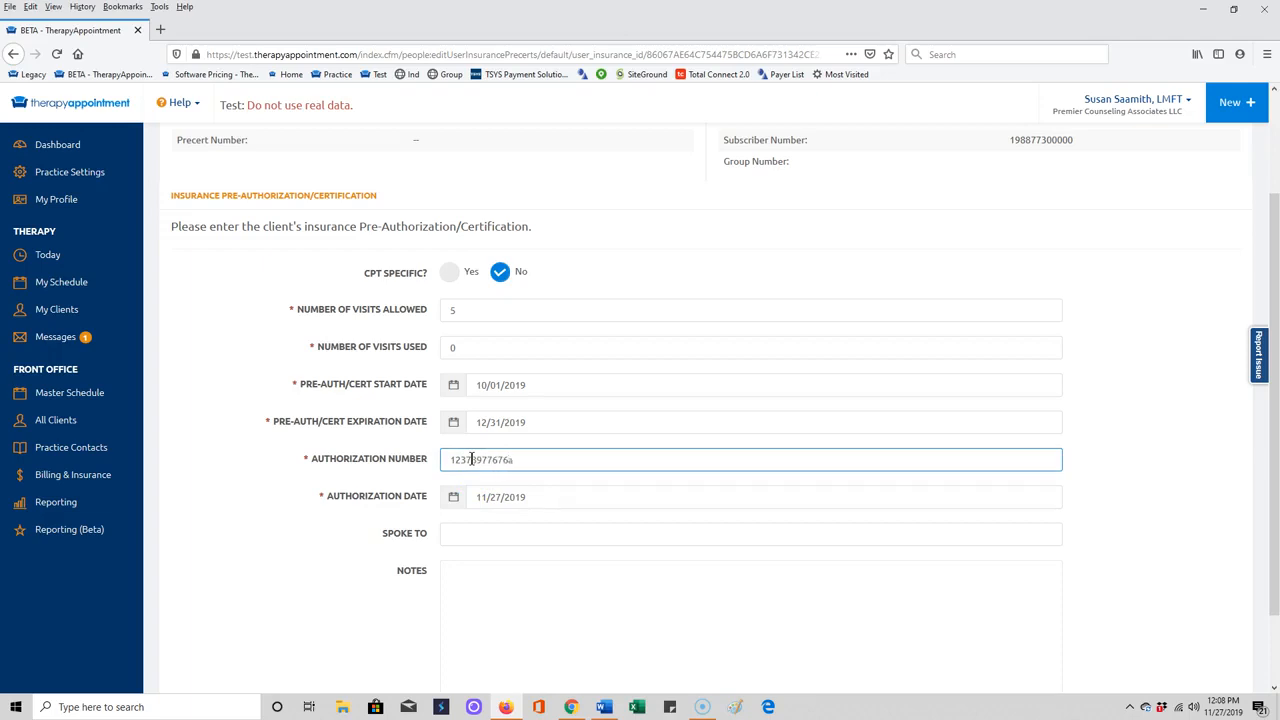
{"action": "scroll", "coordinate": [480, 486], "scroll_direction": "down", "scroll_amount": 2}
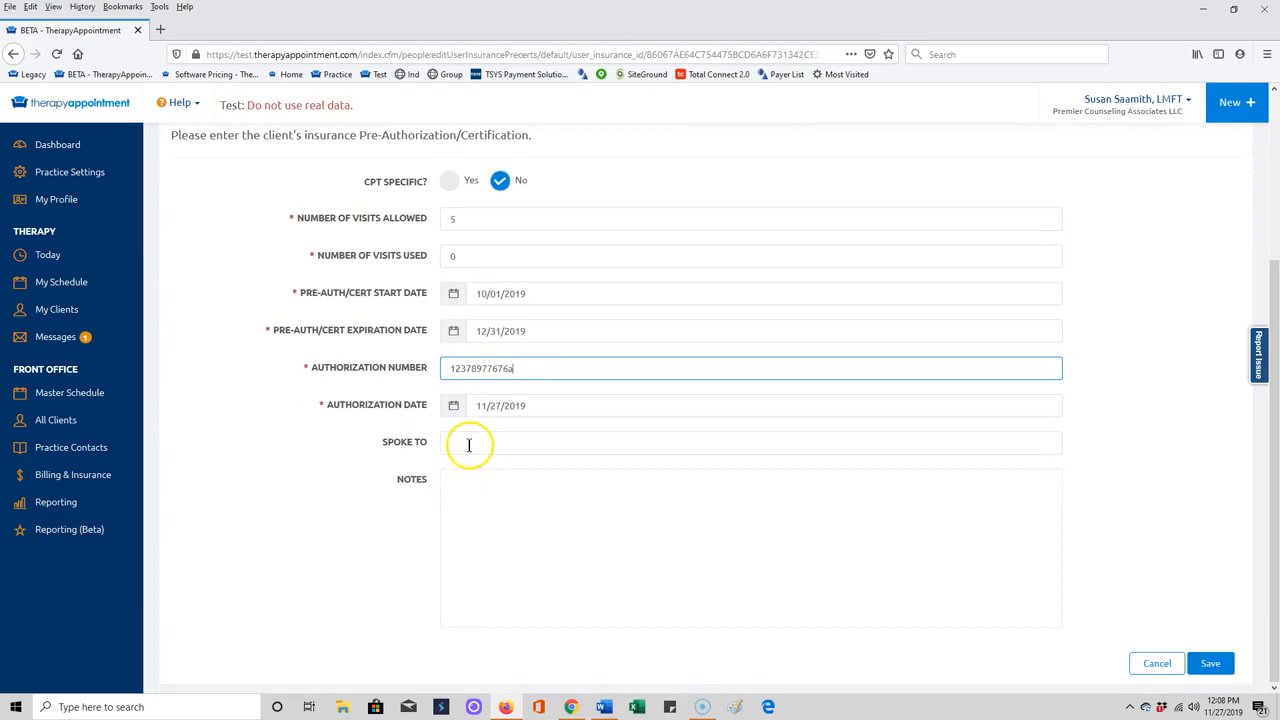
{"action": "left_click", "coordinate": [475, 506]}
{"action": "left_click", "coordinate": [461, 443]}
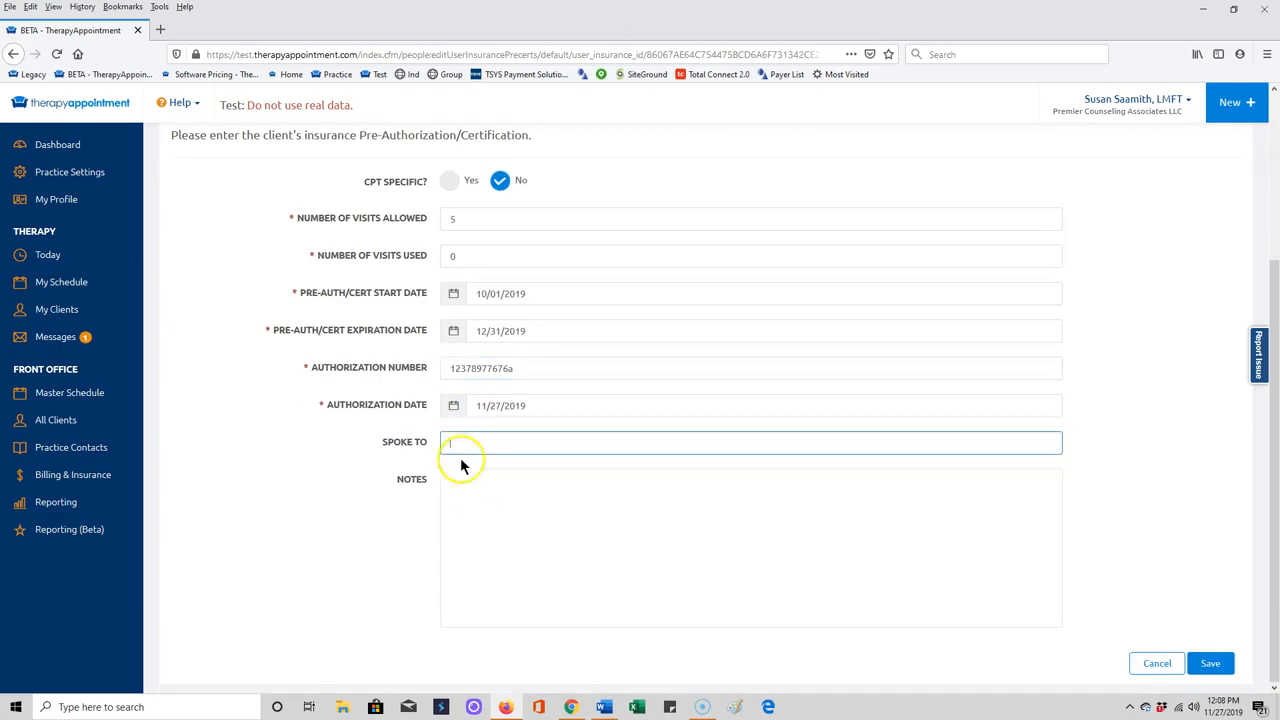
{"action": "left_click", "coordinate": [462, 518]}
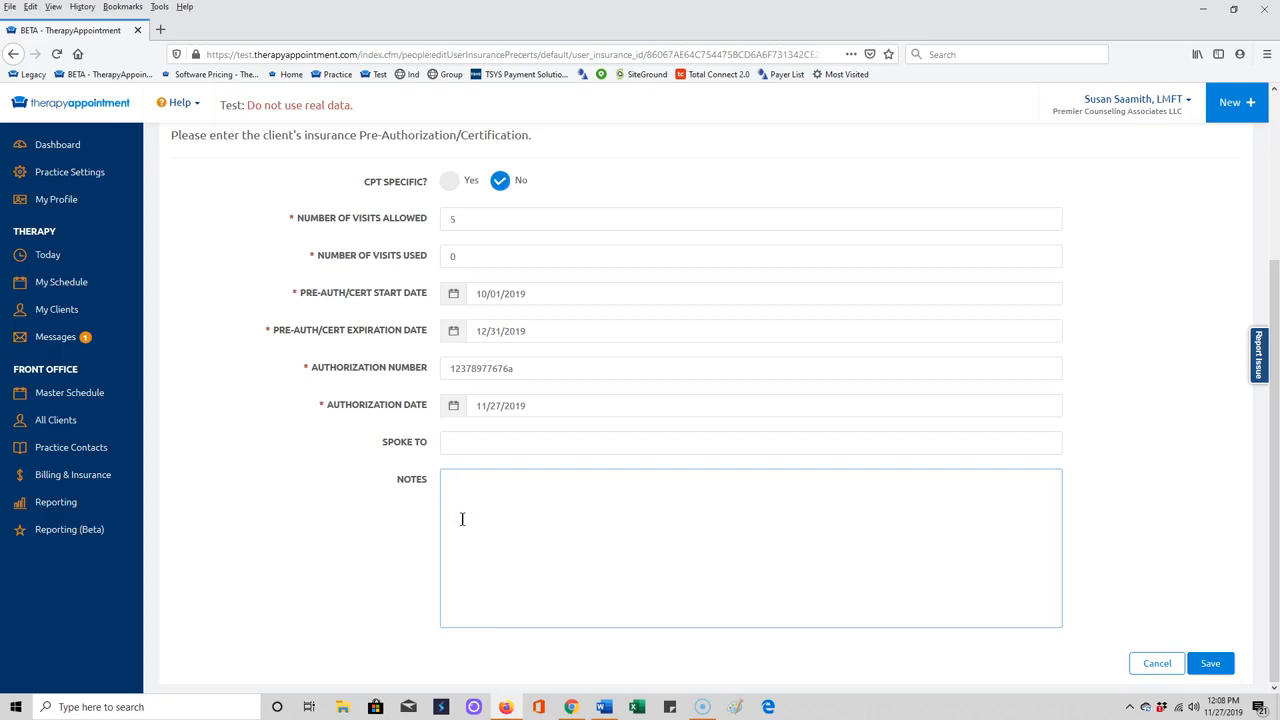
{"action": "left_click", "coordinate": [1210, 663]}
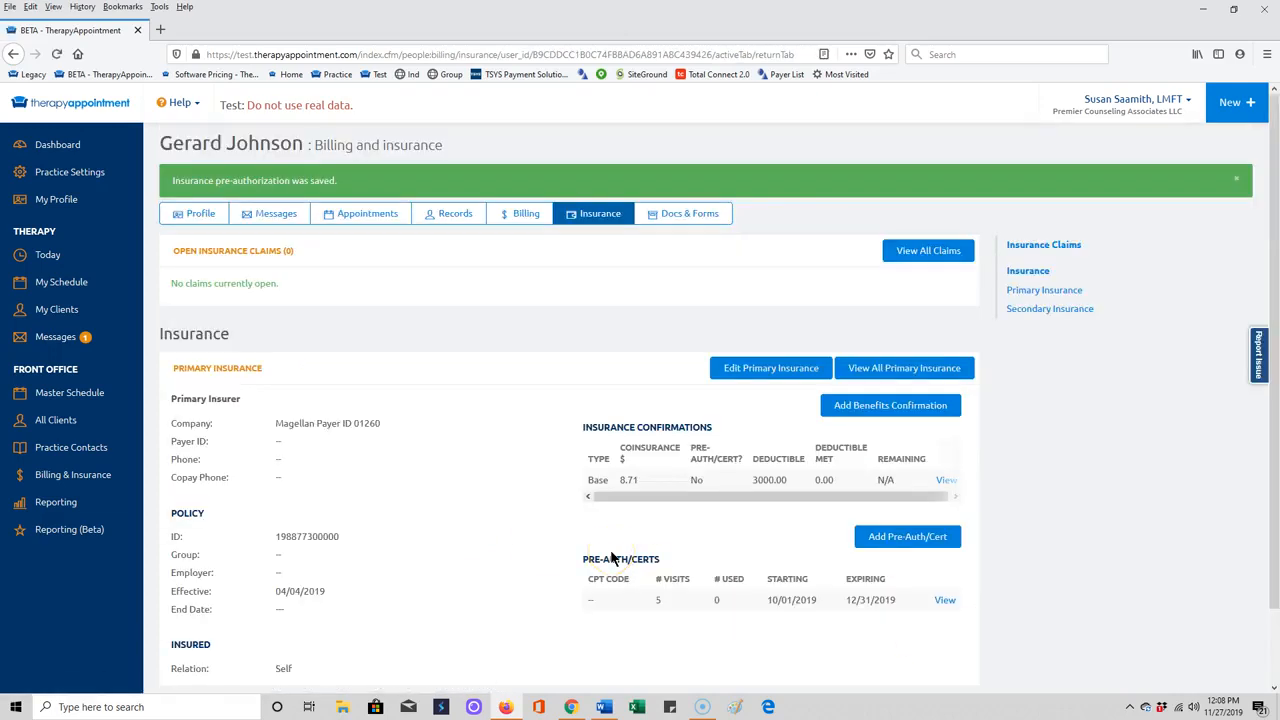
{"action": "scroll", "coordinate": [645, 555], "scroll_direction": "down", "scroll_amount": 1}
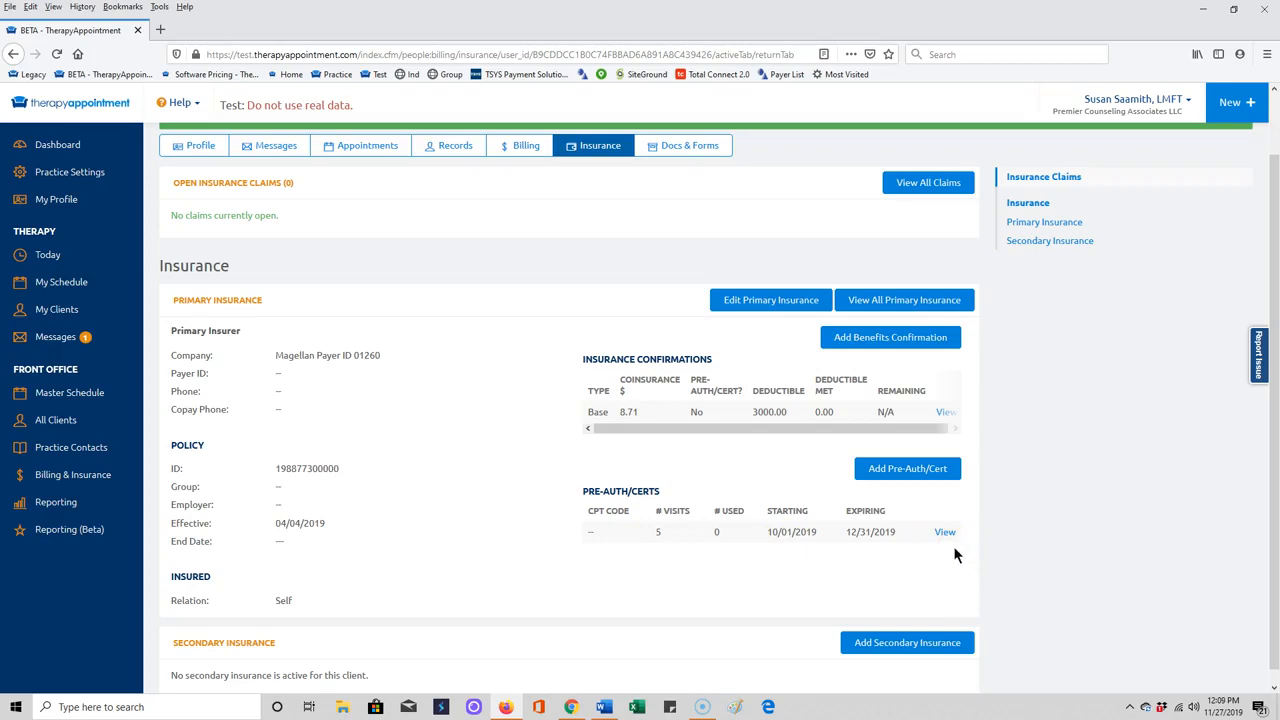
{"action": "left_click", "coordinate": [558, 470]}
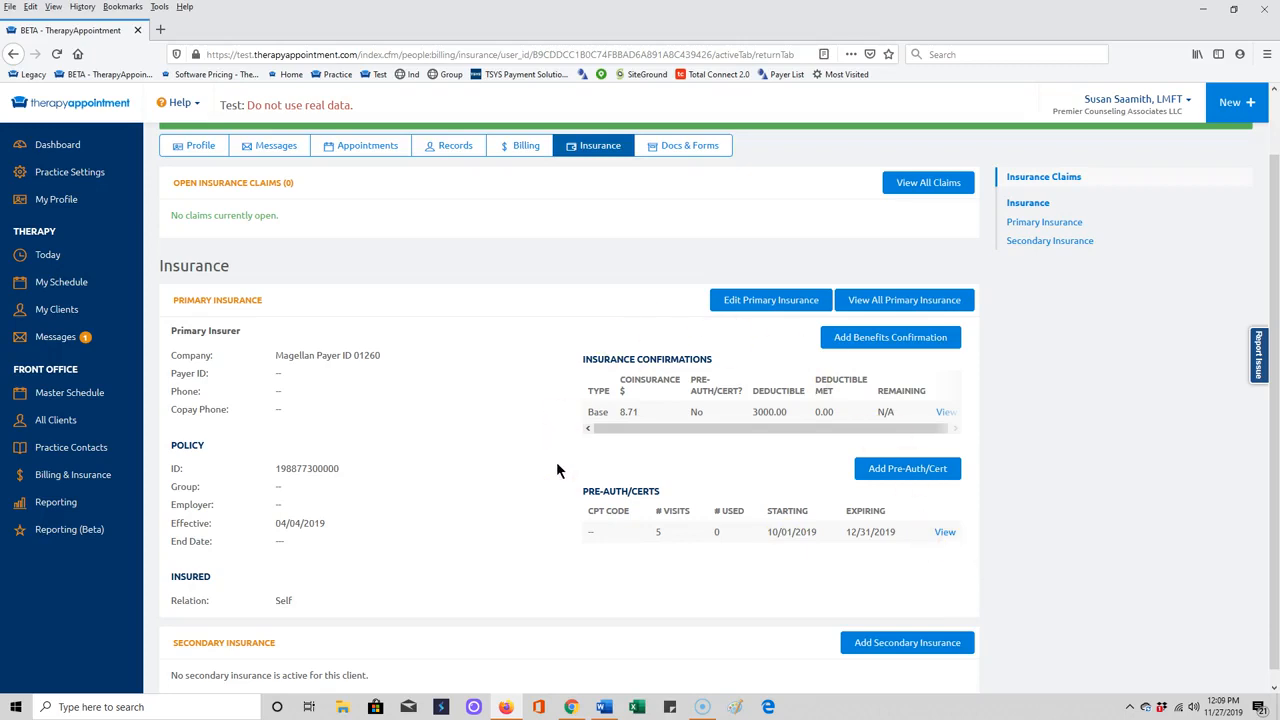